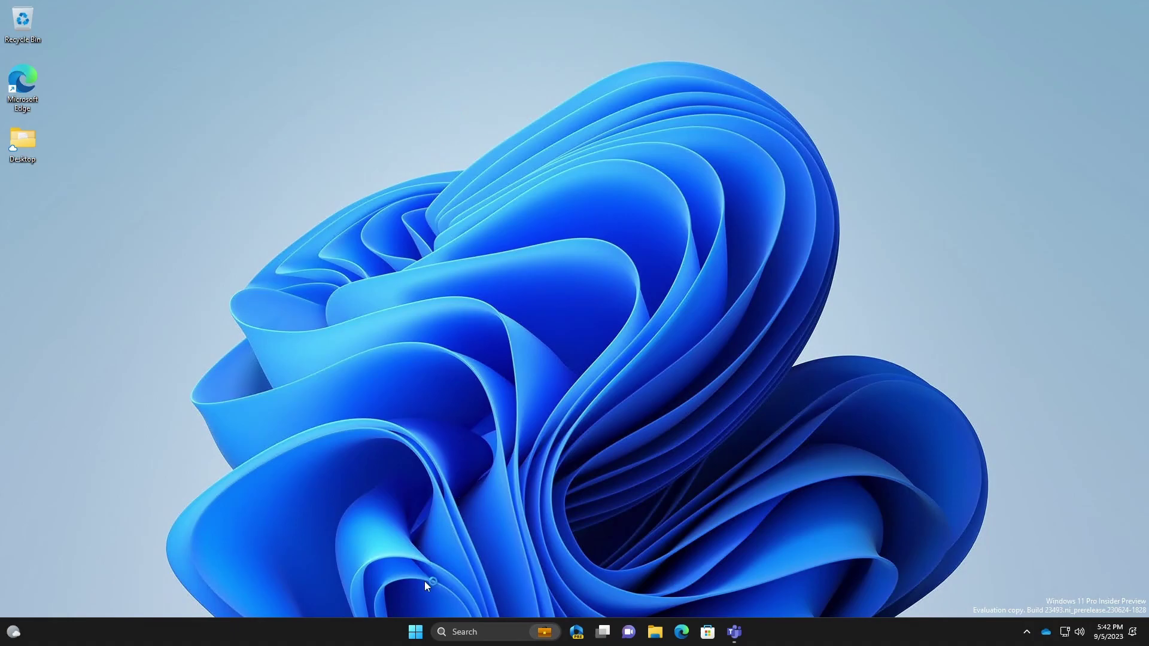
# Step: Launch Clipchamp from the Start menu, browse Brand kit and Templates, then return Home
pyautogui.click(415, 632)
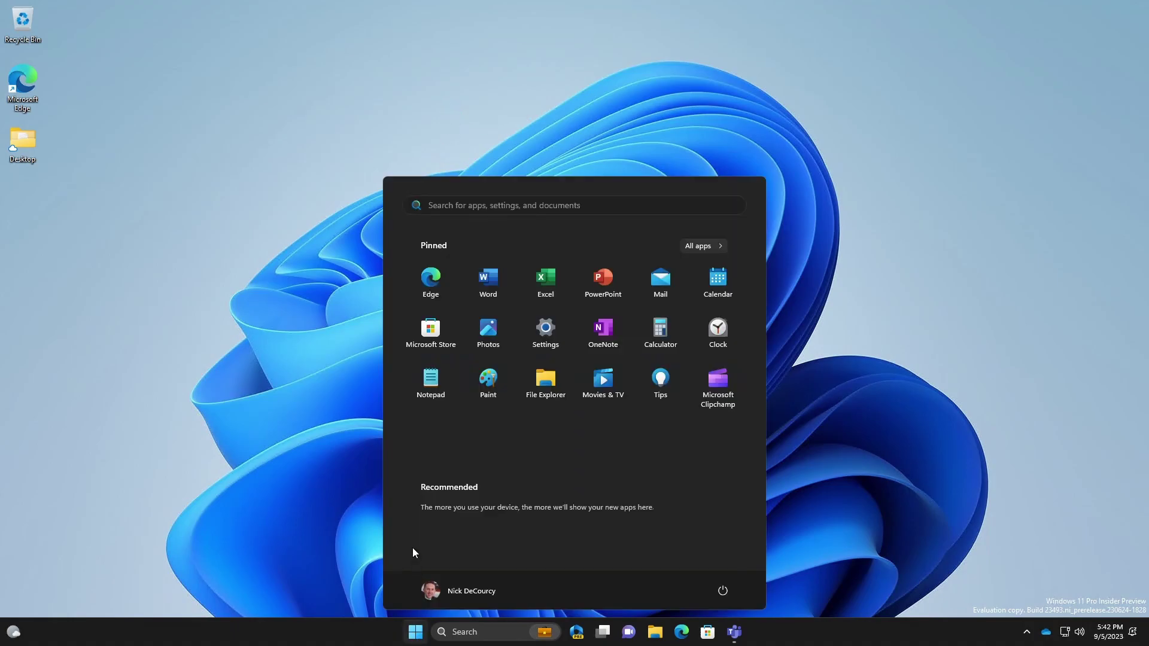
pyautogui.click(712, 389)
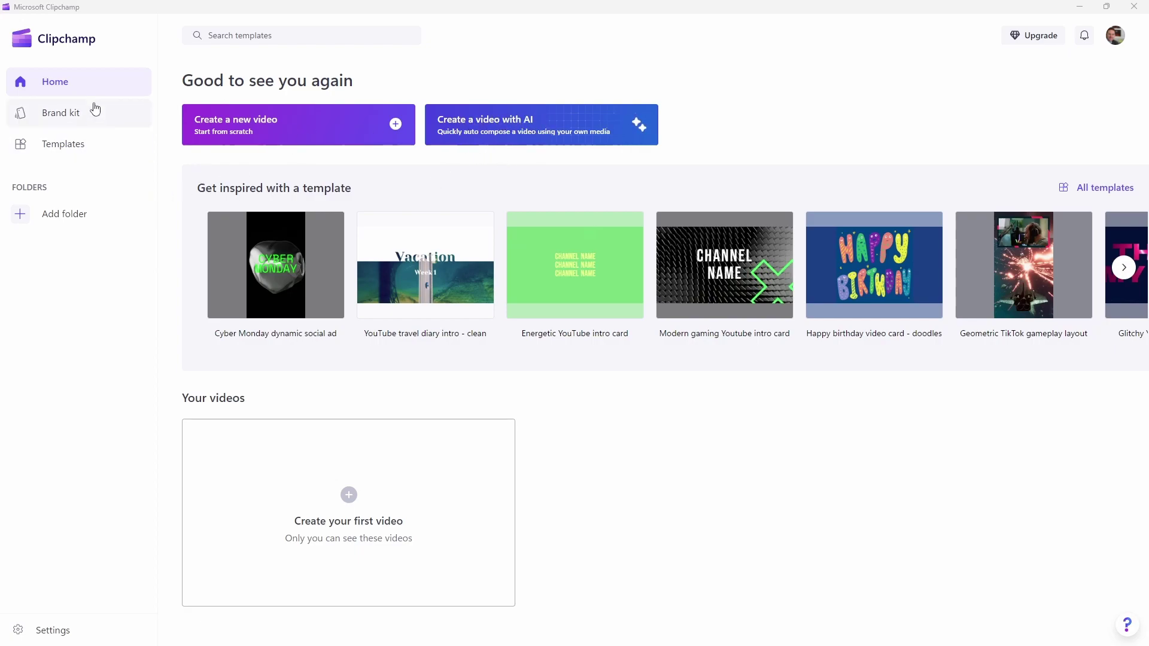
pyautogui.click(74, 115)
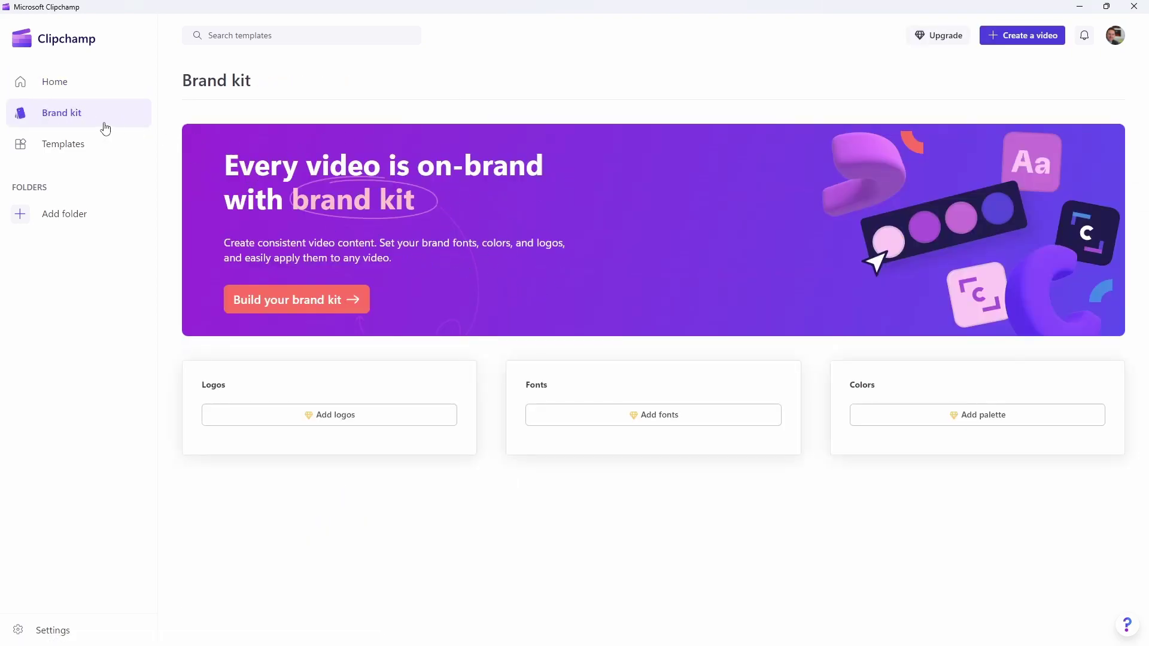
pyautogui.click(61, 143)
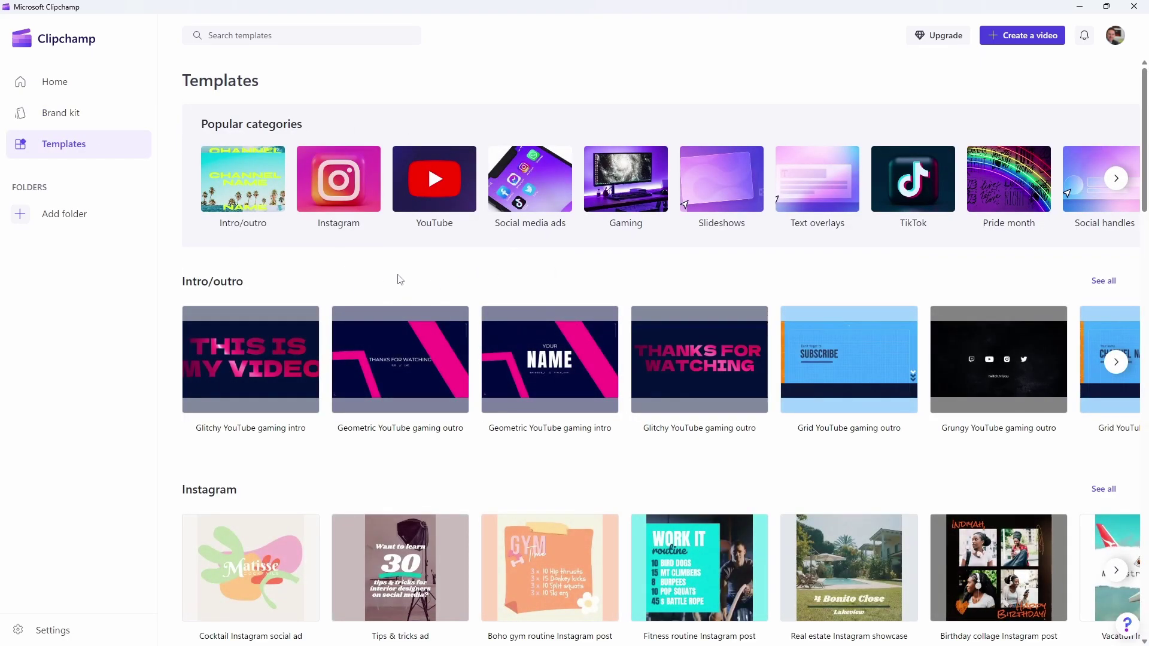
pyautogui.click(76, 90)
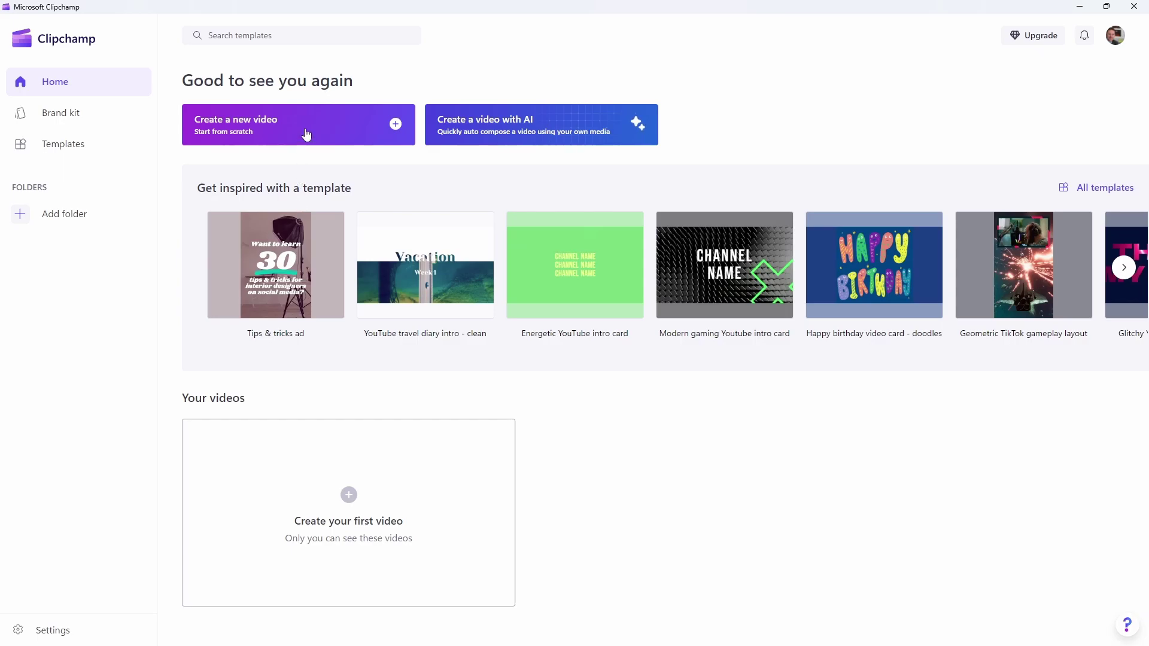
# Step: Create a new video and look at the From phone option under Import media
pyautogui.click(304, 135)
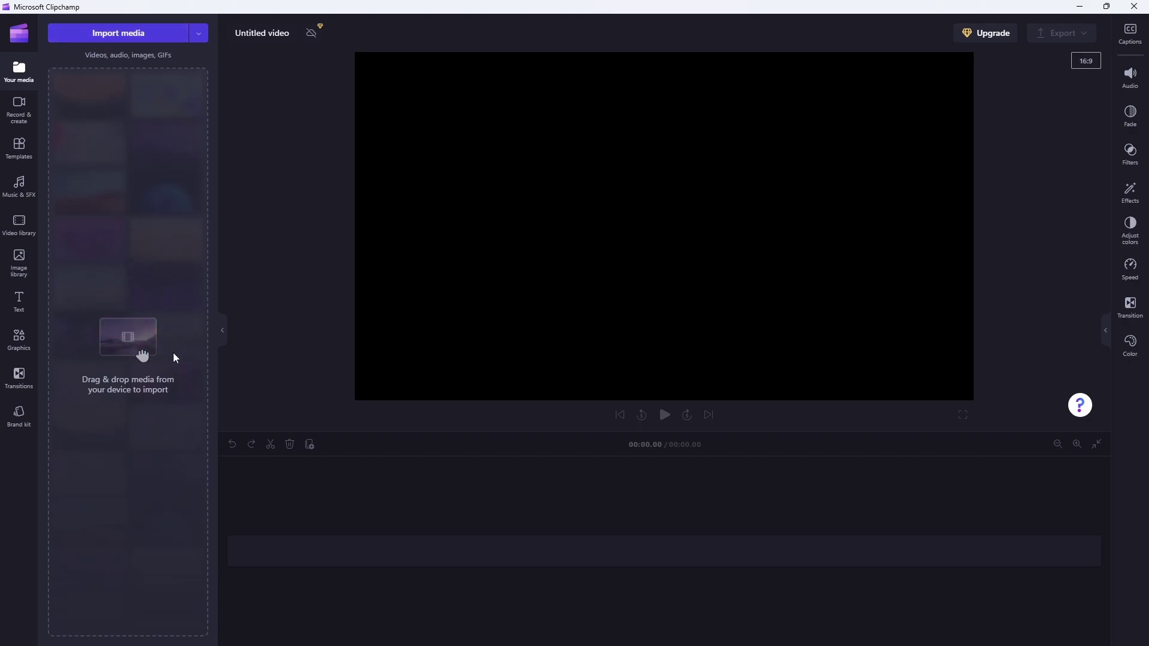
pyautogui.click(196, 35)
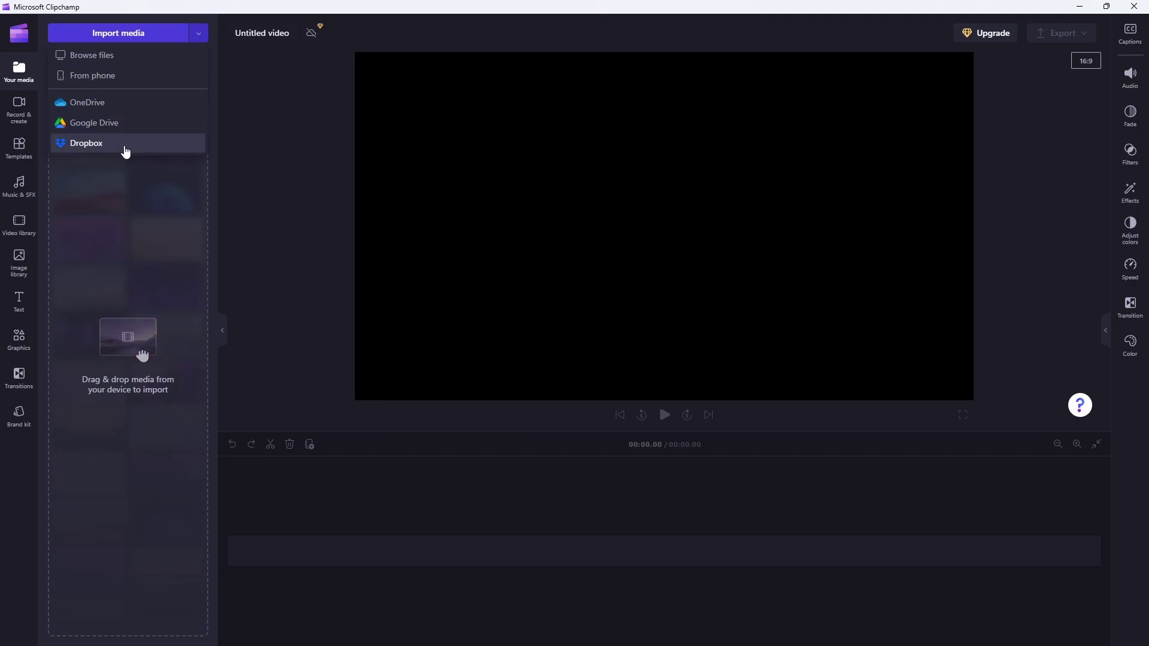
pyautogui.click(101, 83)
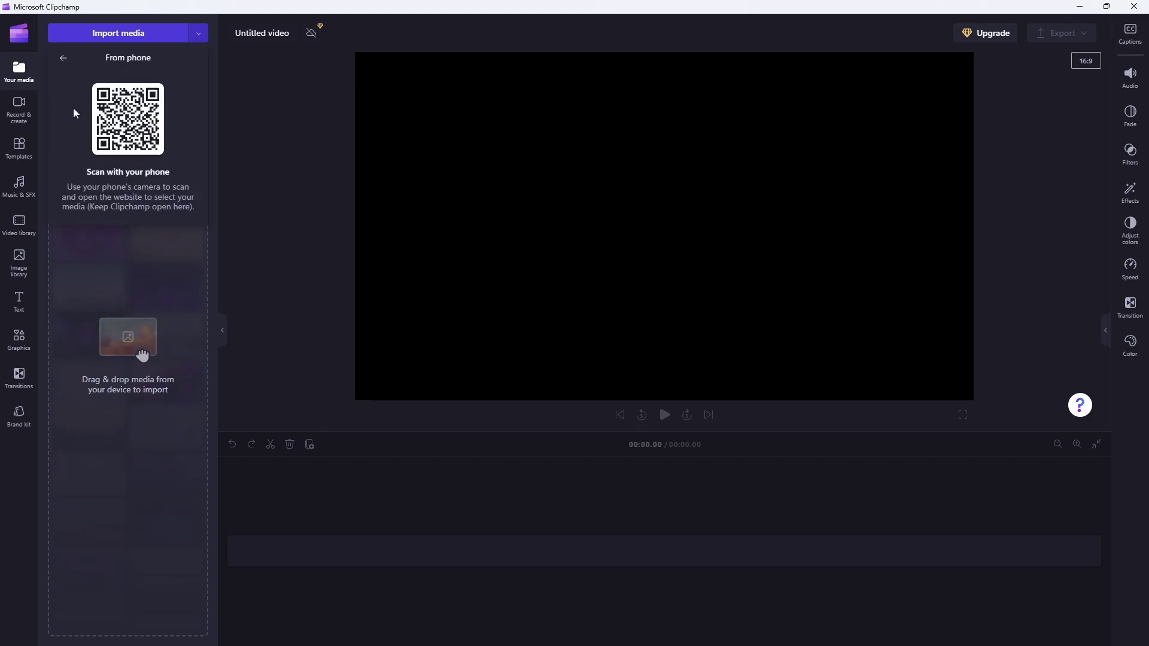
pyautogui.click(63, 58)
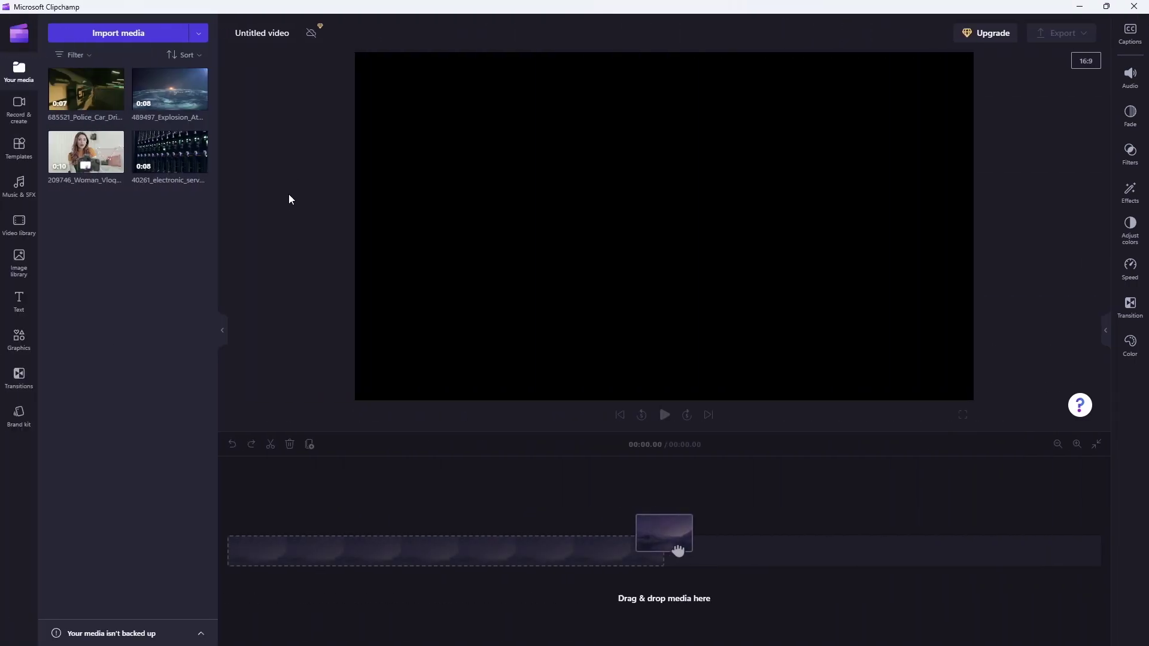
# Step: Place the police car then explosion clips, trying 9:16, 1:1 and 21:9 before keeping 16:9
pyautogui.moveTo(85, 90); pyautogui.dragTo(273, 550)
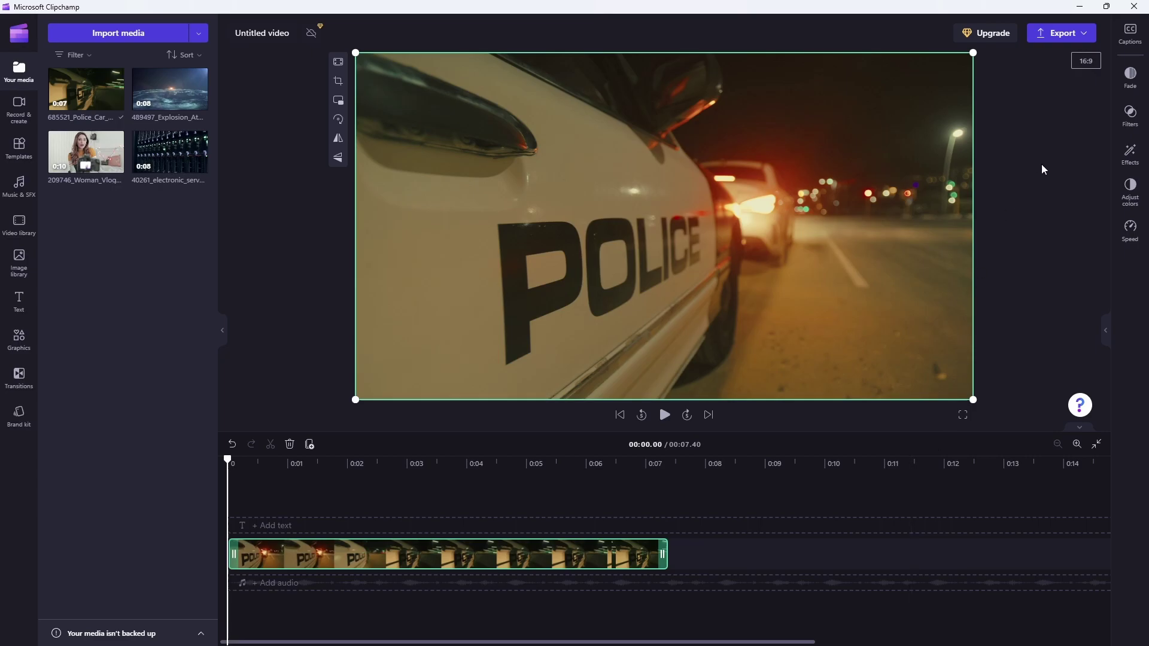
pyautogui.click(1086, 60)
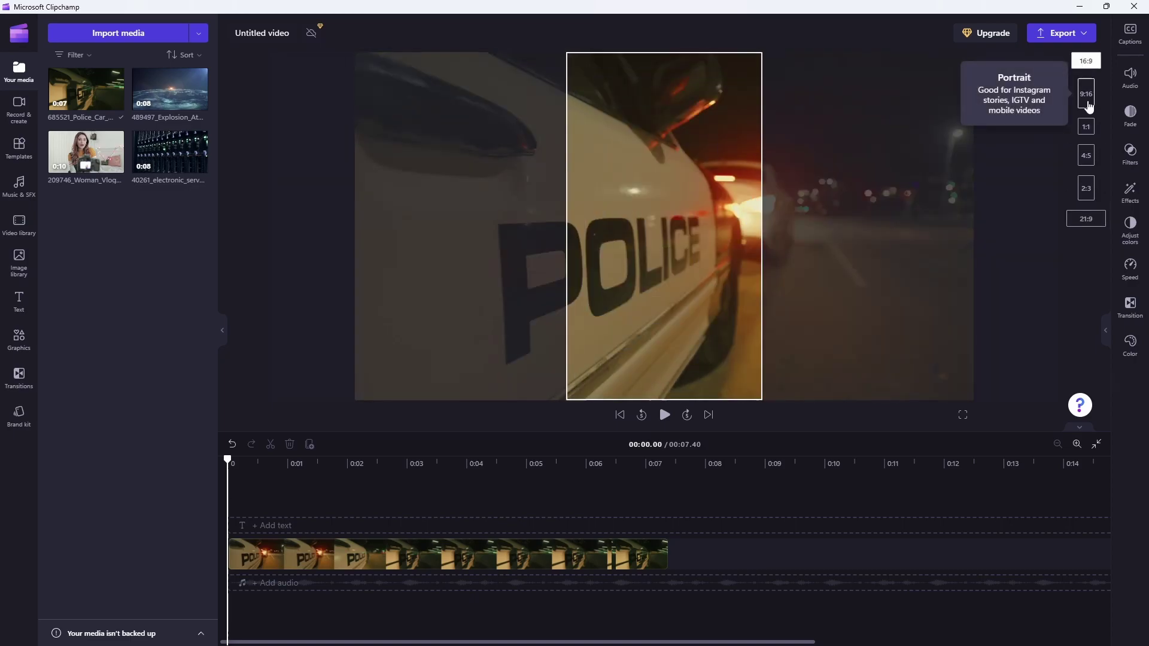
pyautogui.click(1086, 93)
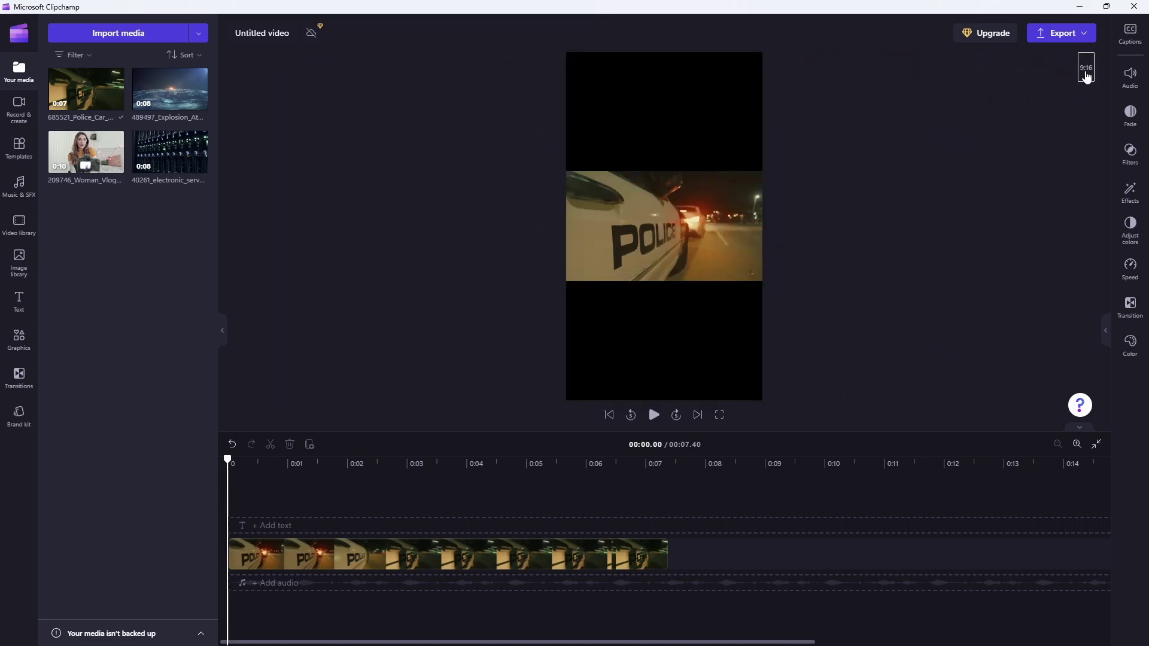
pyautogui.click(1086, 123)
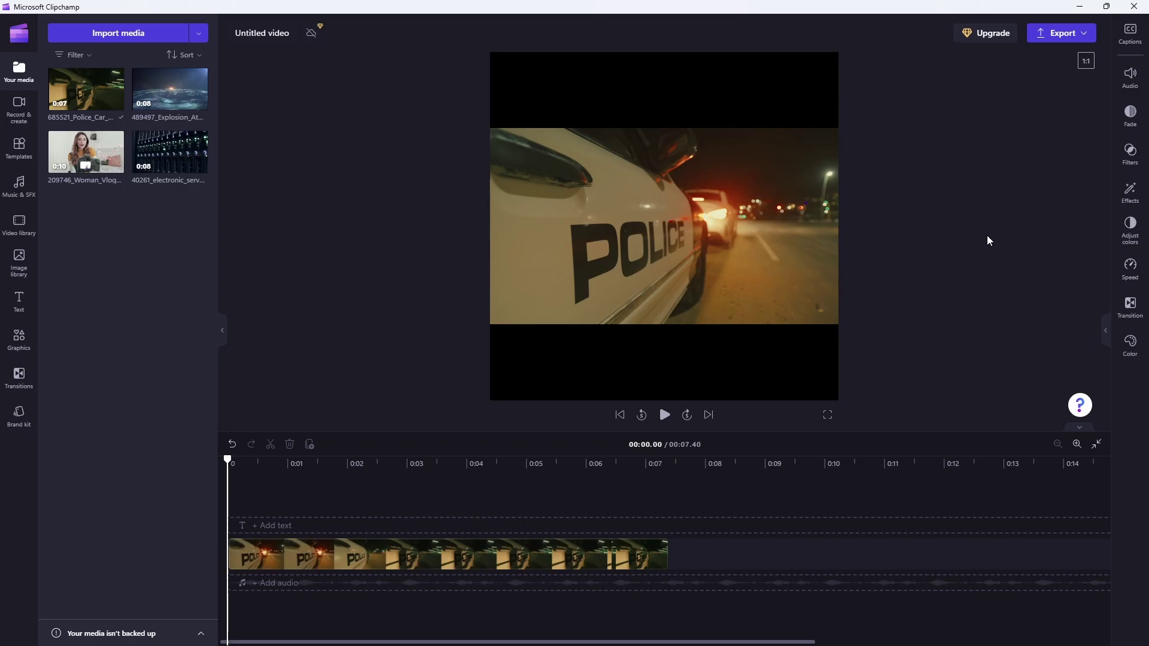
pyautogui.click(1086, 62)
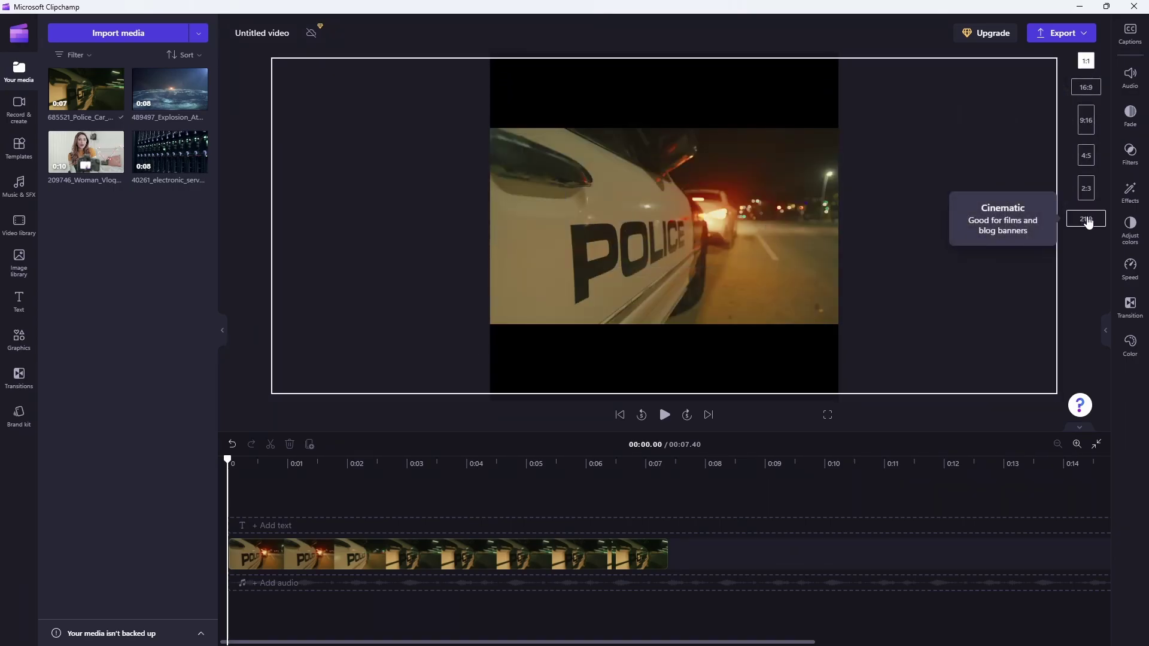
pyautogui.click(1087, 219)
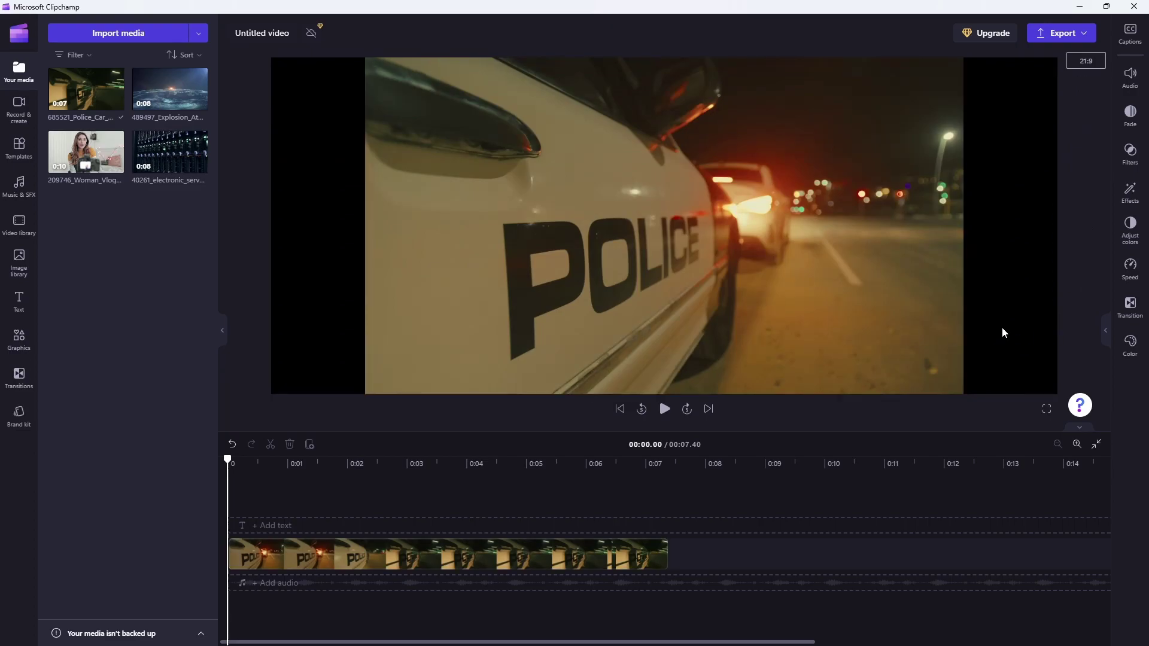
pyautogui.click(1085, 62)
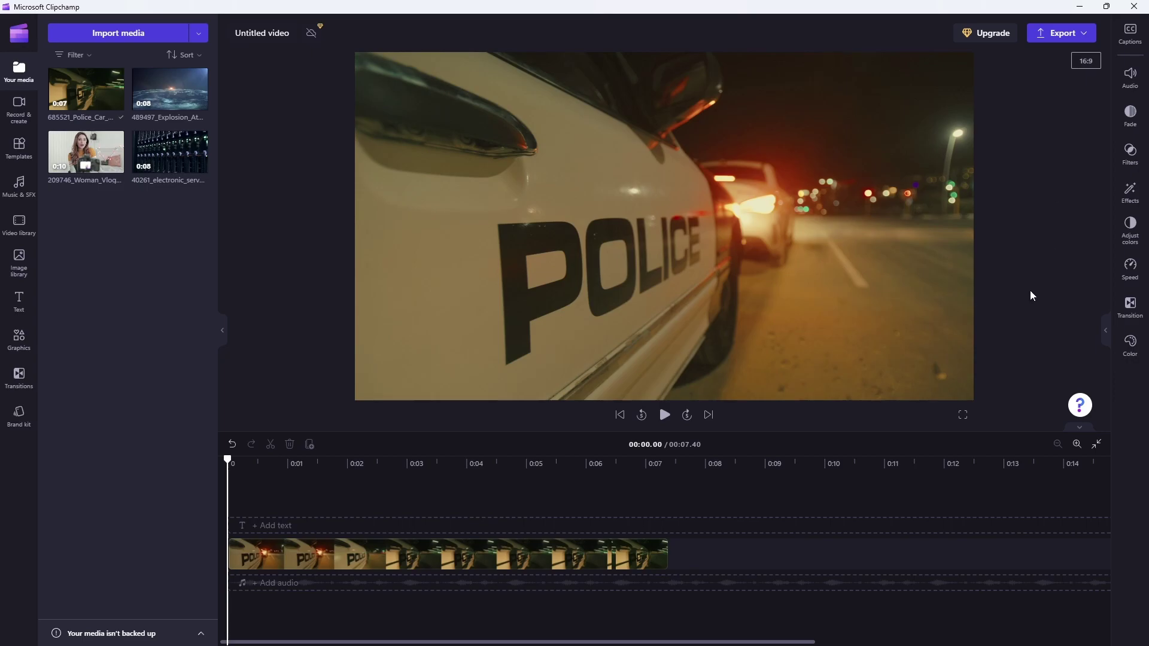
pyautogui.moveTo(140, 104); pyautogui.dragTo(677, 550)
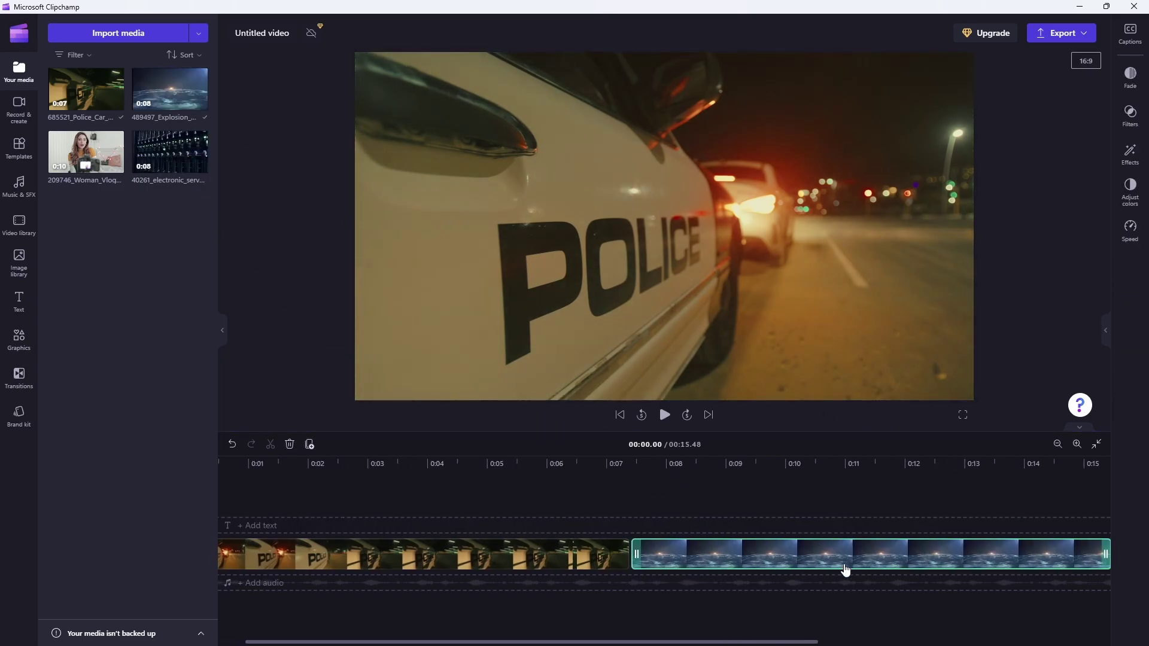
pyautogui.moveTo(470, 642); pyautogui.dragTo(400, 639)
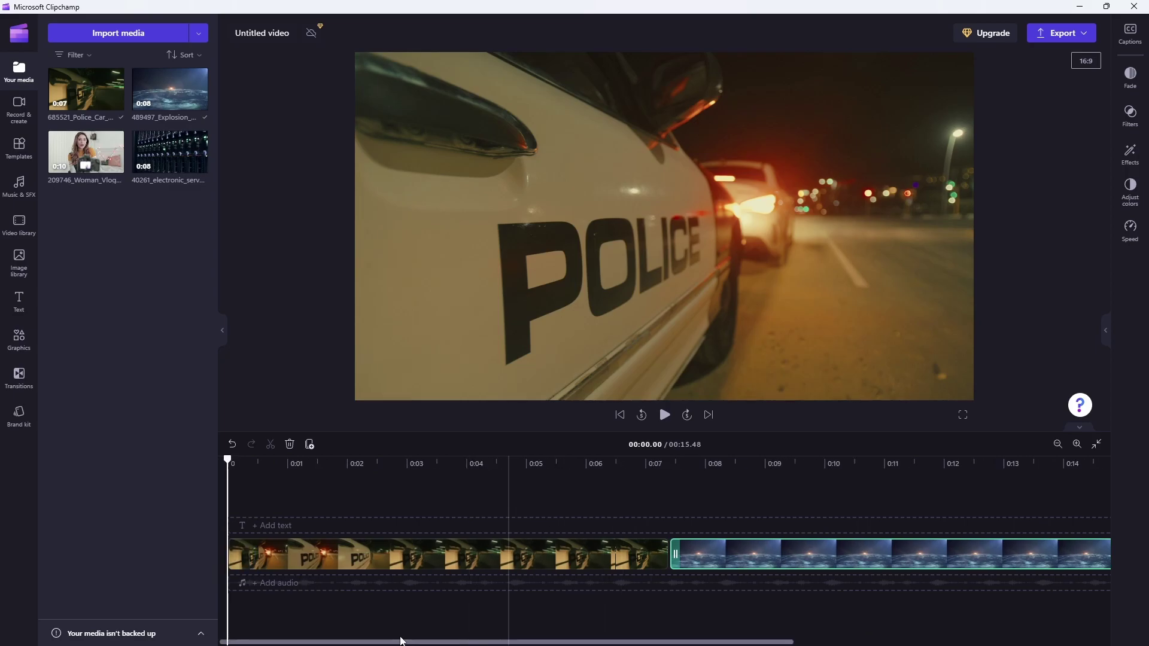
# Step: Preview the Get going music track and place it under the clips
pyautogui.click(272, 584)
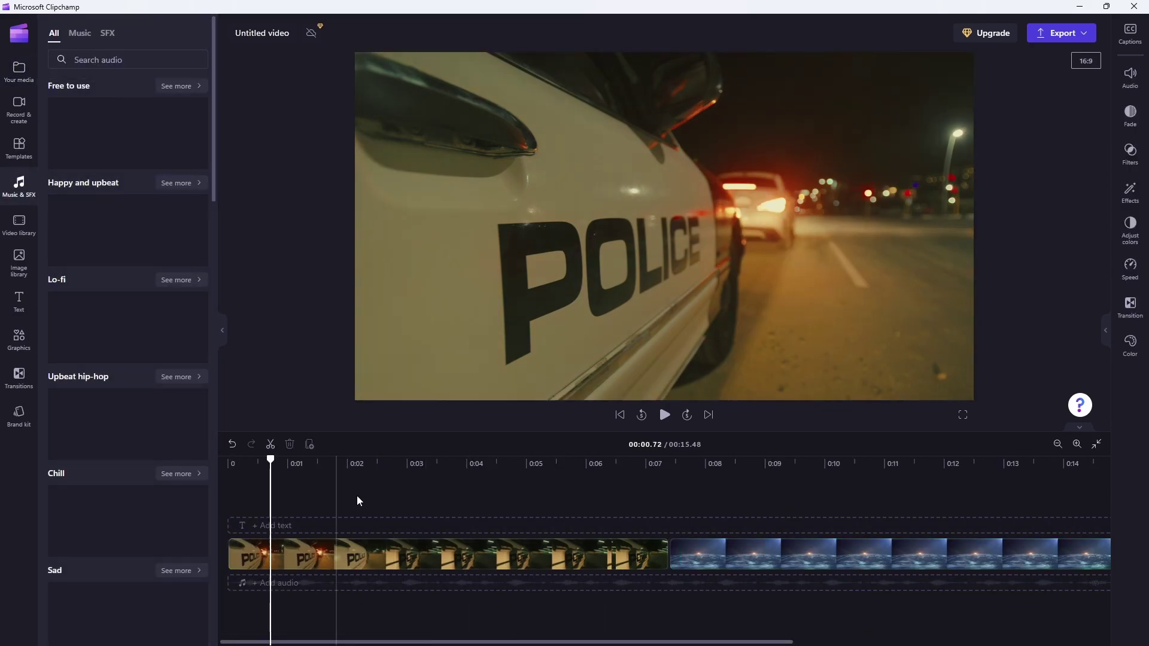
pyautogui.moveTo(117, 143)
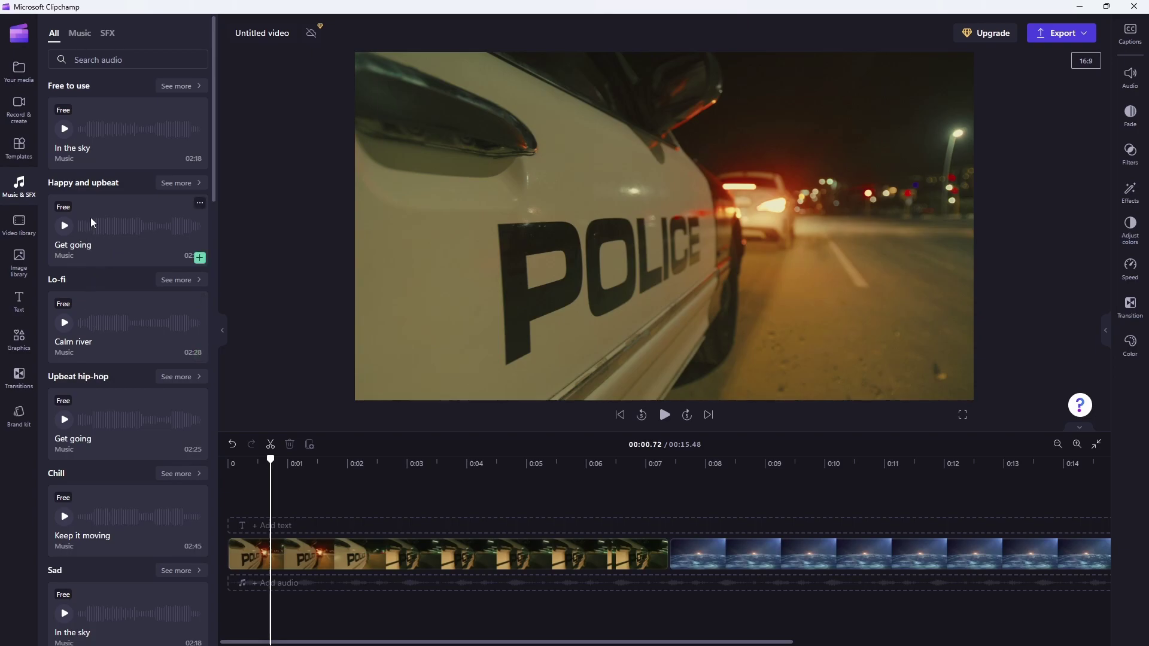
pyautogui.click(64, 225)
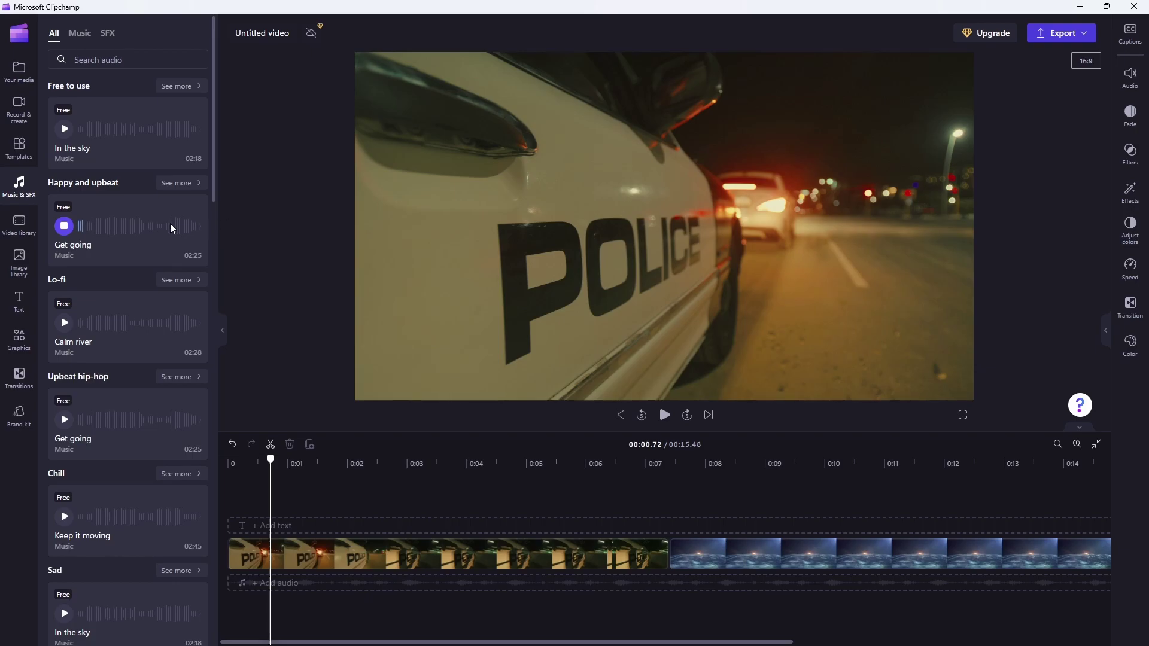
pyautogui.click(64, 226)
pyautogui.moveTo(108, 256); pyautogui.dragTo(313, 590)
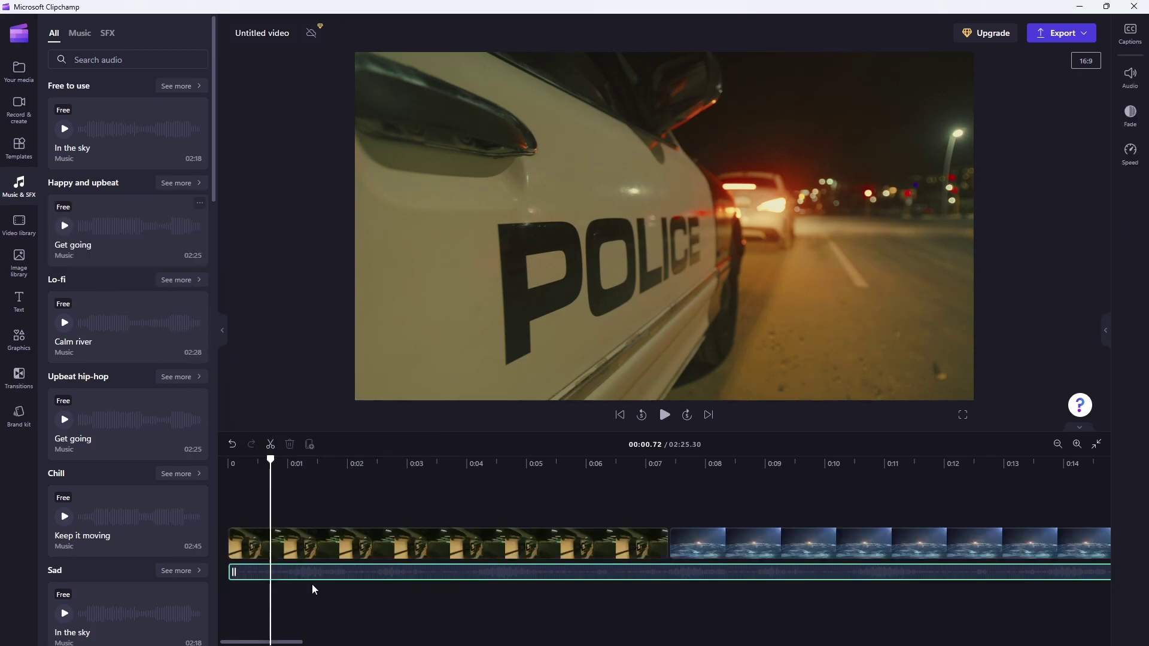
pyautogui.moveTo(260, 461); pyautogui.dragTo(217, 459)
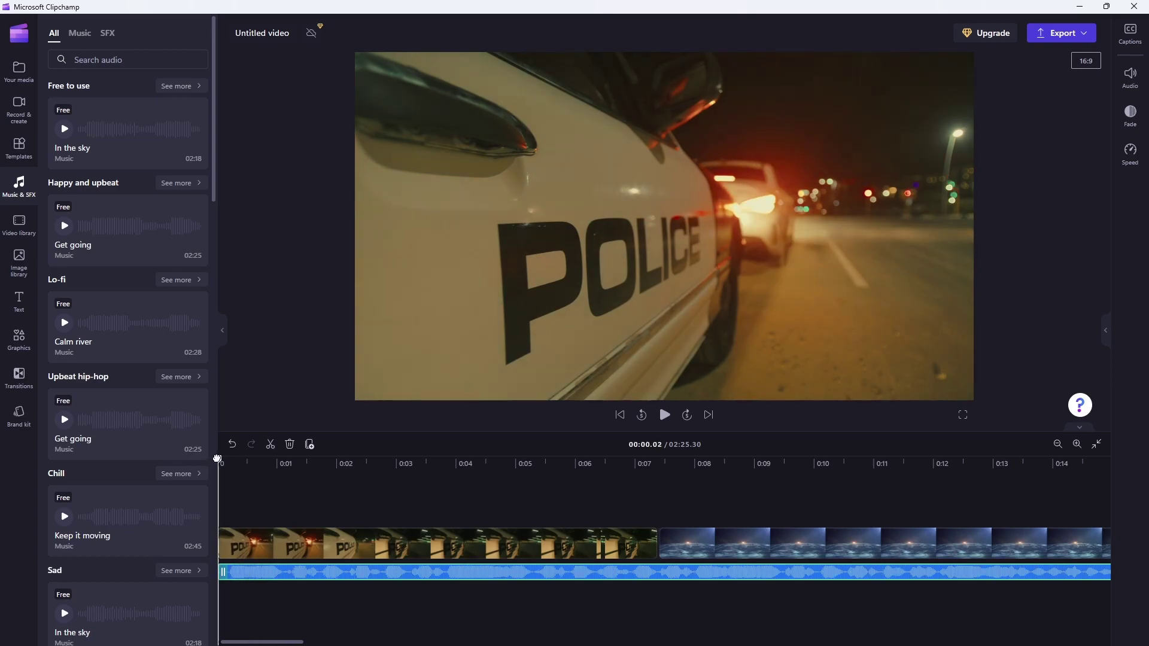
# Step: Play back the project and add a transition where the police clip meets the explosion clip
pyautogui.press('space')
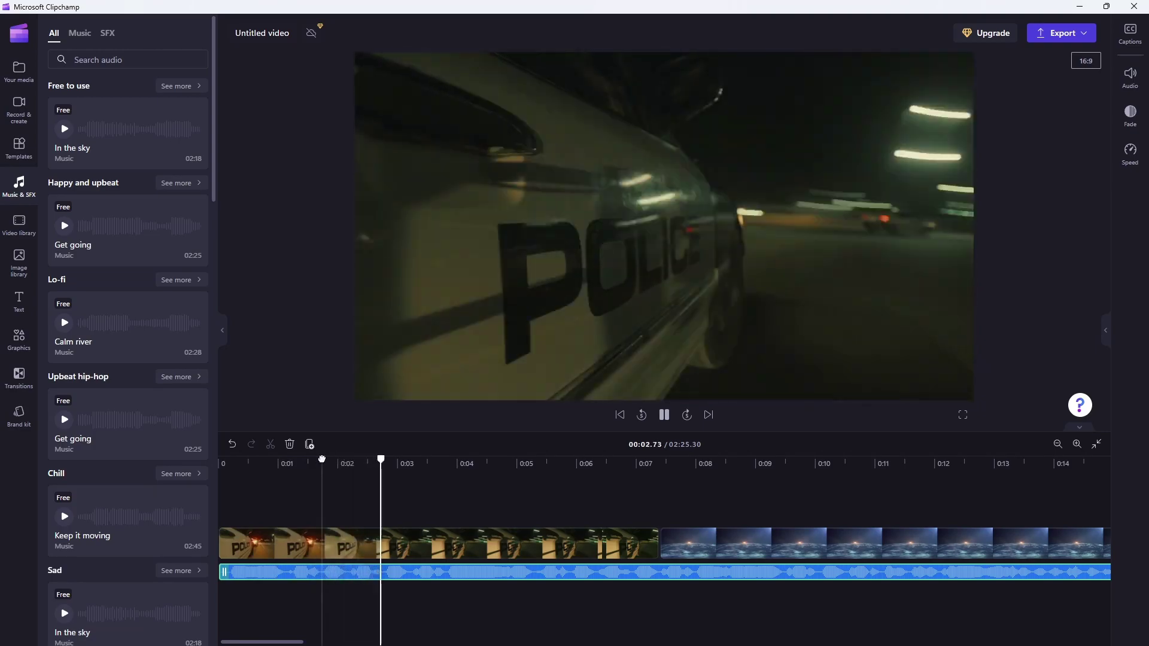
pyautogui.press('space')
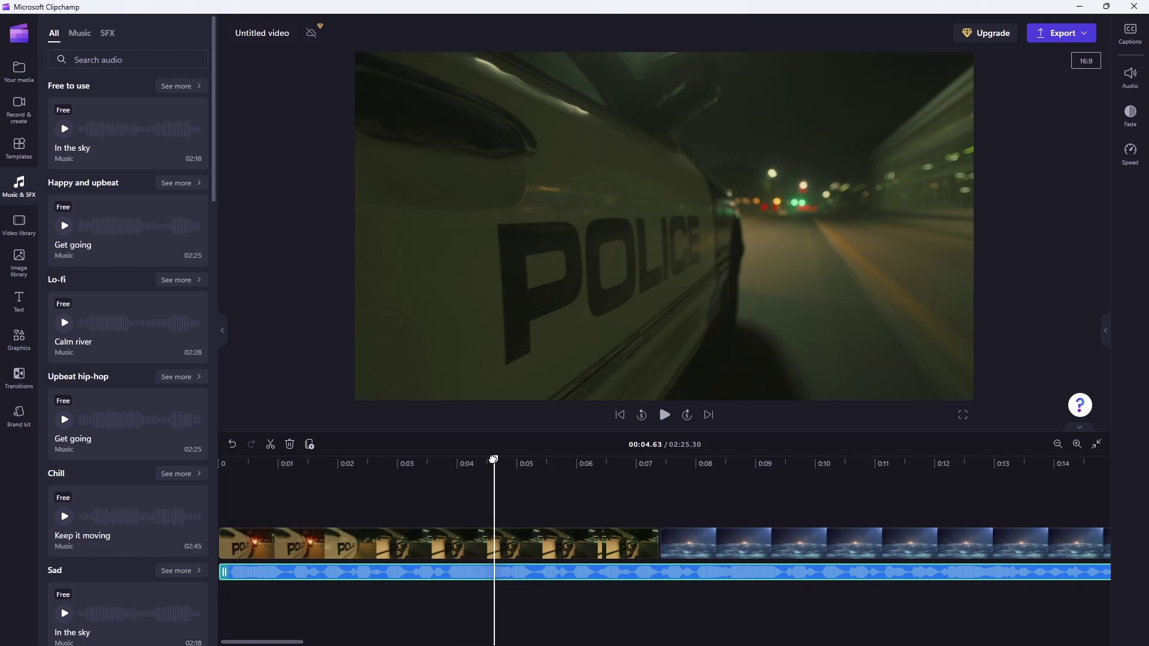
pyautogui.moveTo(493, 459); pyautogui.dragTo(608, 503)
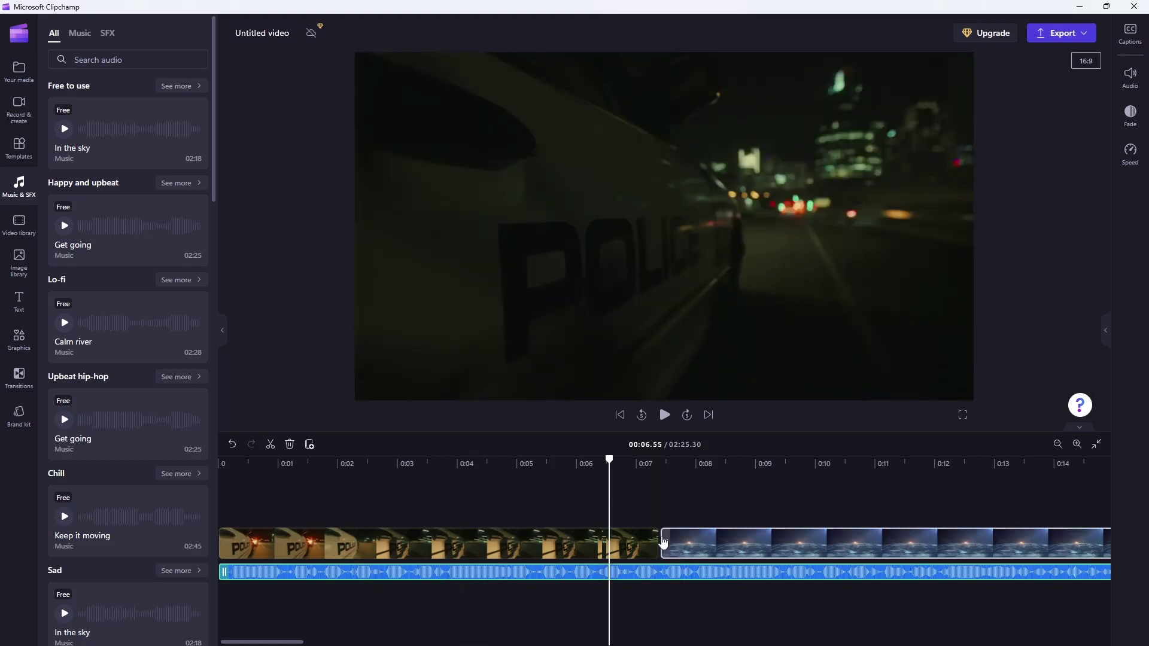
pyautogui.click(662, 543)
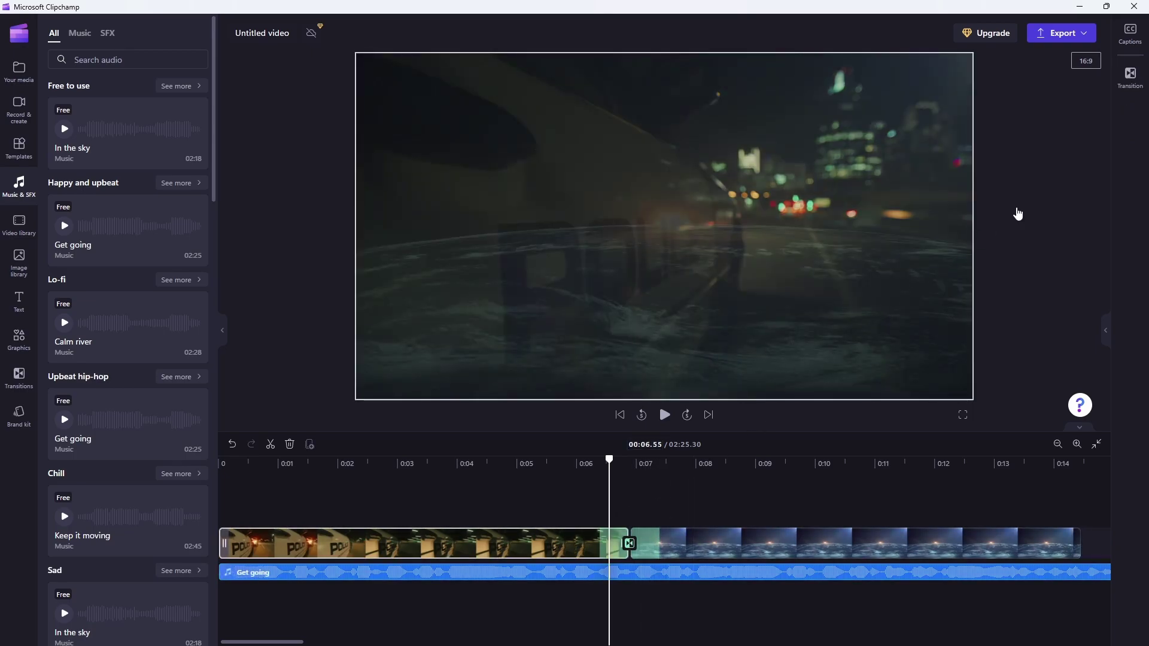
# Step: Try Digital glitch, dismiss the plan offer, then apply a Heart transition lengthened to 1.4 seconds
pyautogui.click(1129, 76)
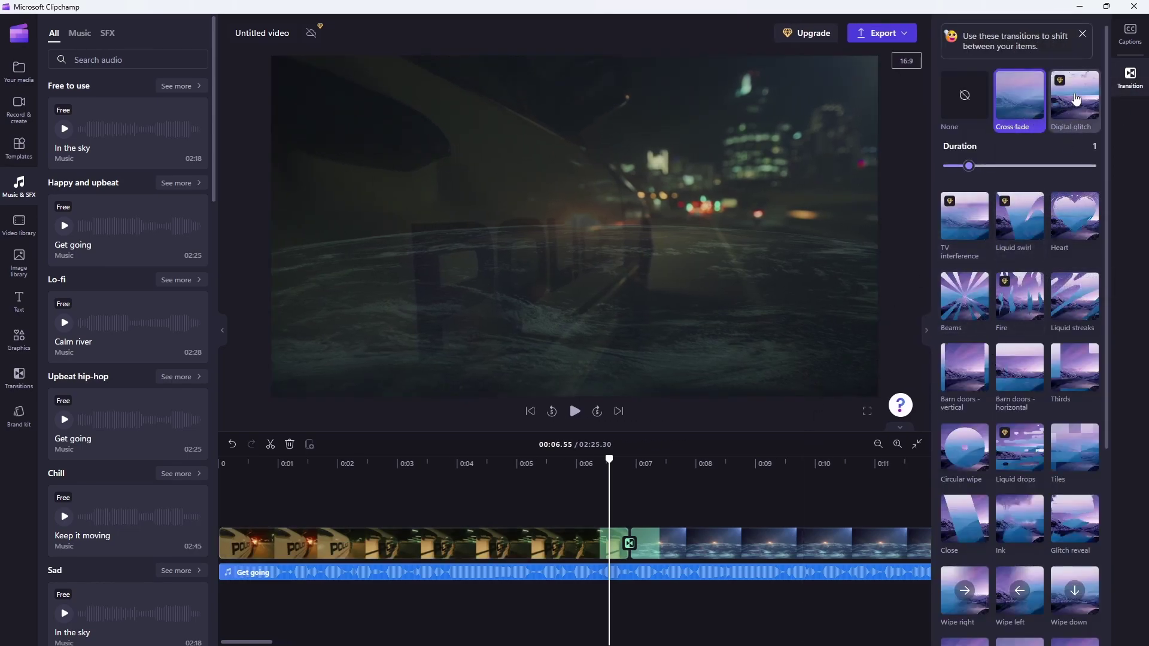
pyautogui.click(1075, 98)
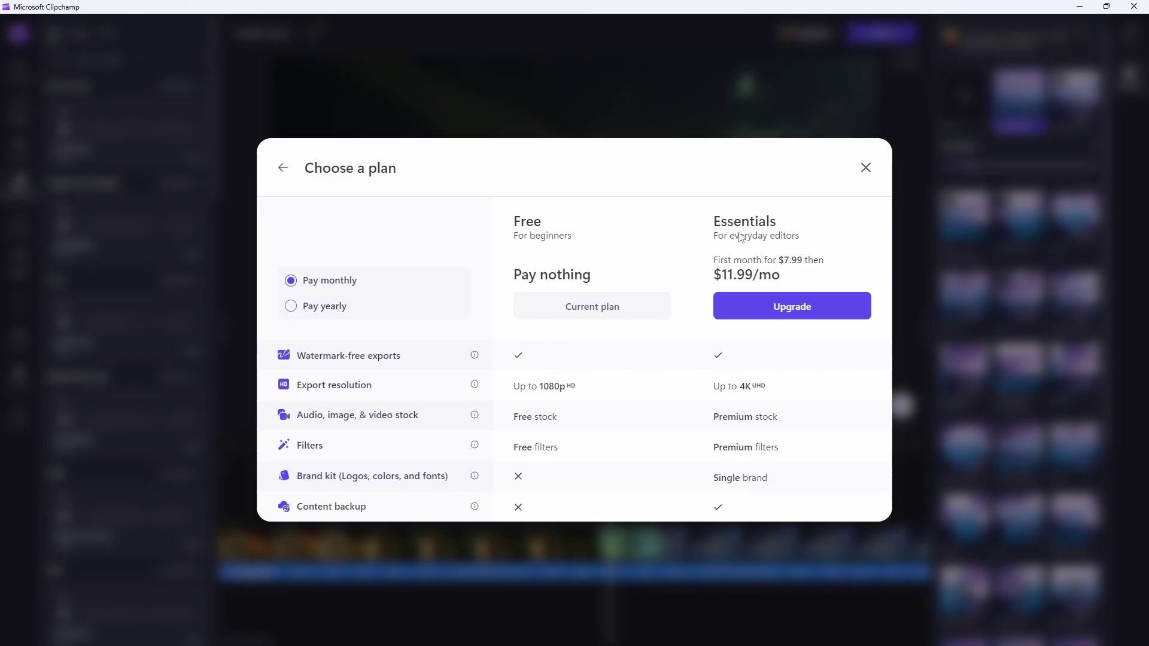
pyautogui.click(866, 168)
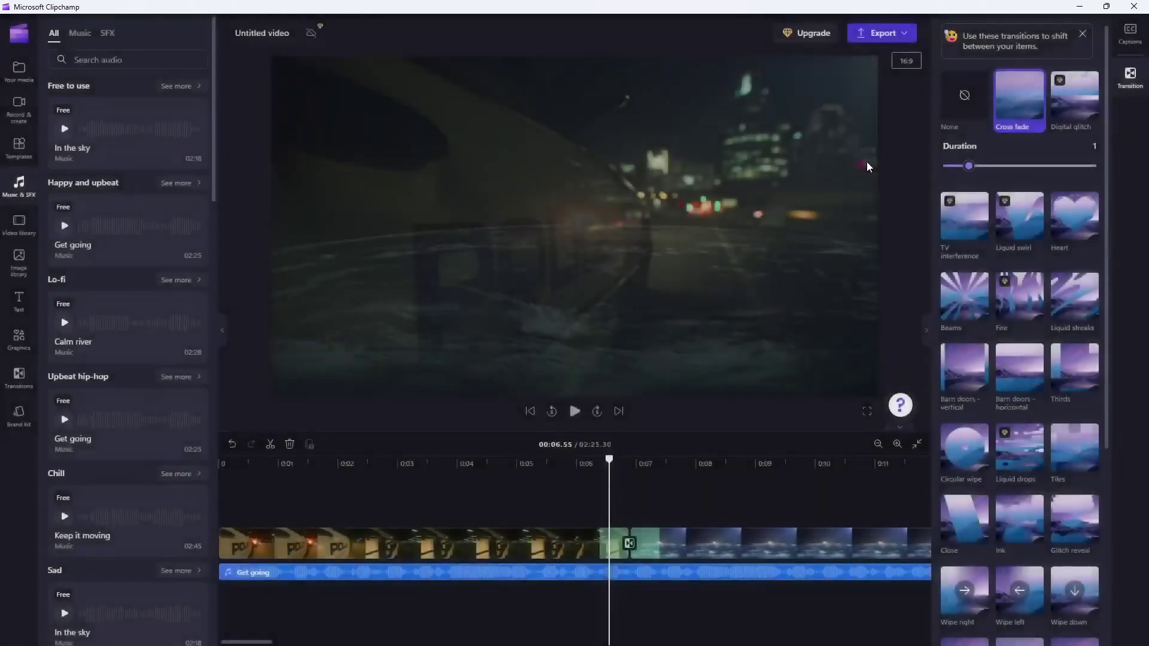
pyautogui.click(1082, 221)
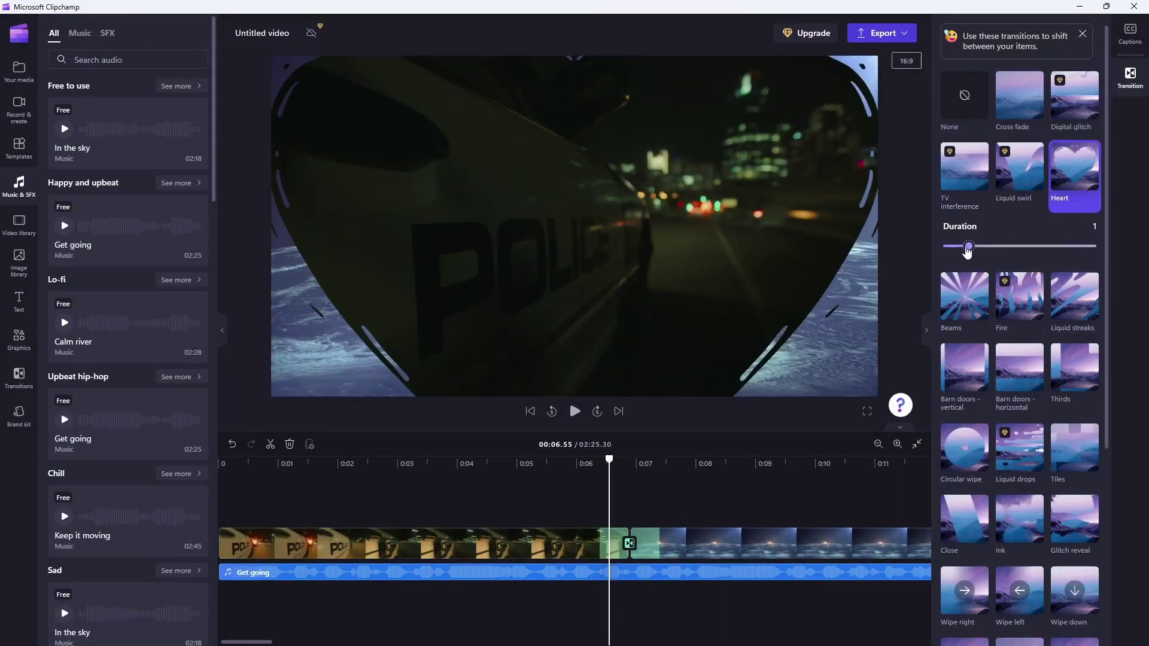
pyautogui.moveTo(969, 247); pyautogui.dragTo(981, 247)
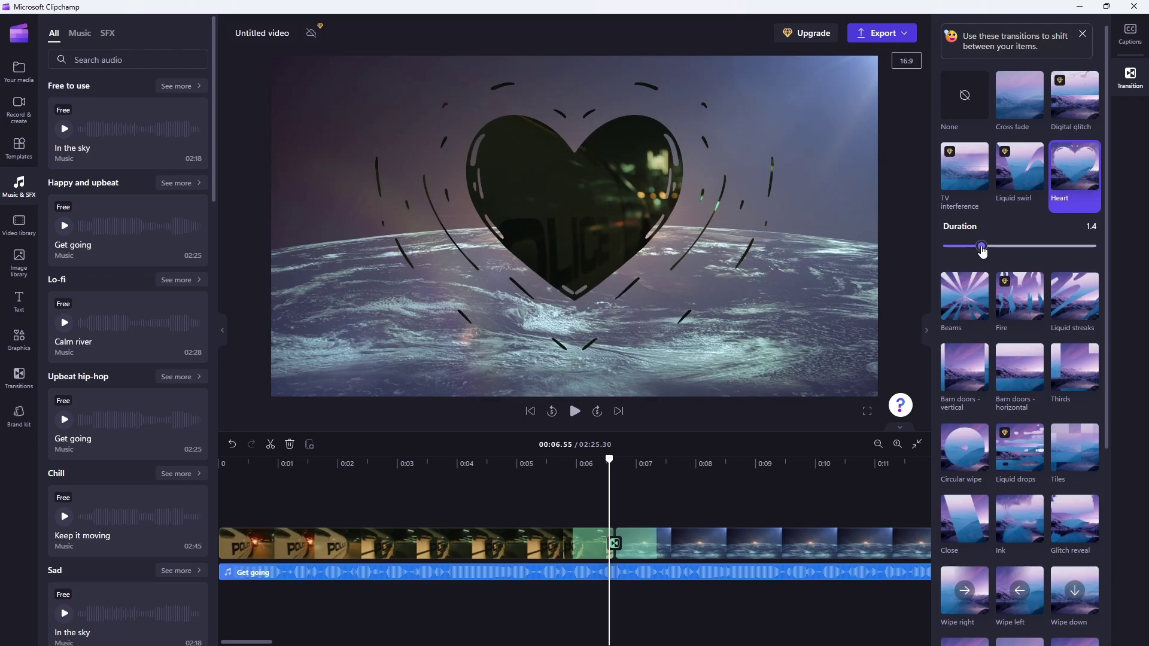
# Step: Play back the heart transition starting from the police car clip
pyautogui.moveTo(608, 459); pyautogui.dragTo(526, 464)
pyautogui.click(575, 411)
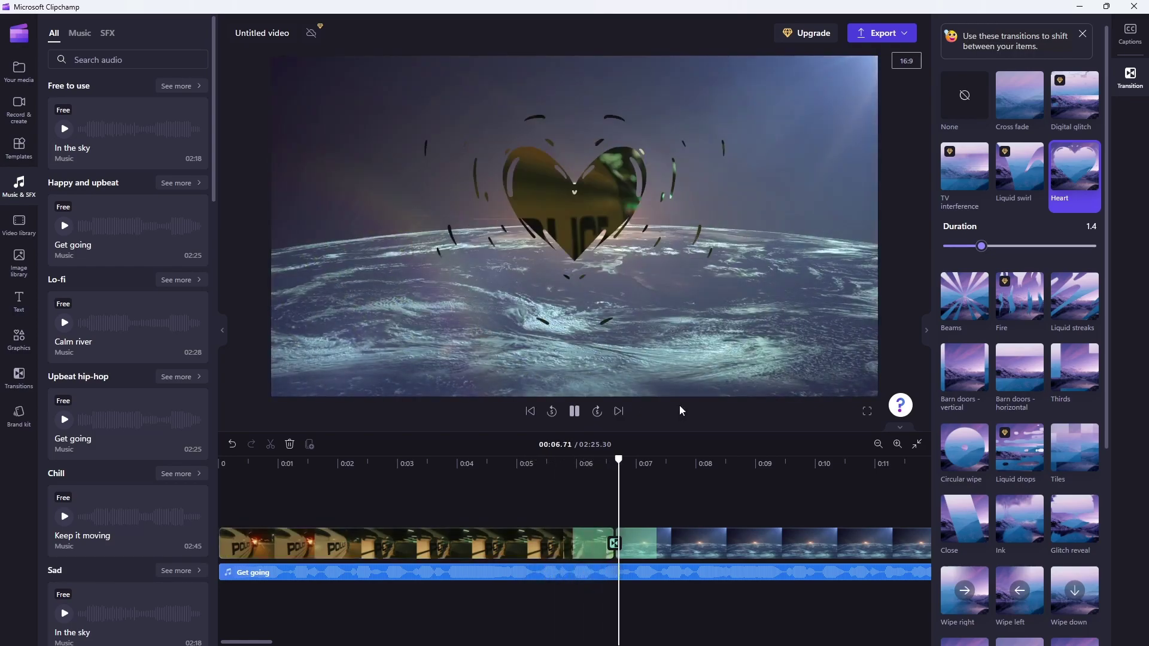
pyautogui.press('space')
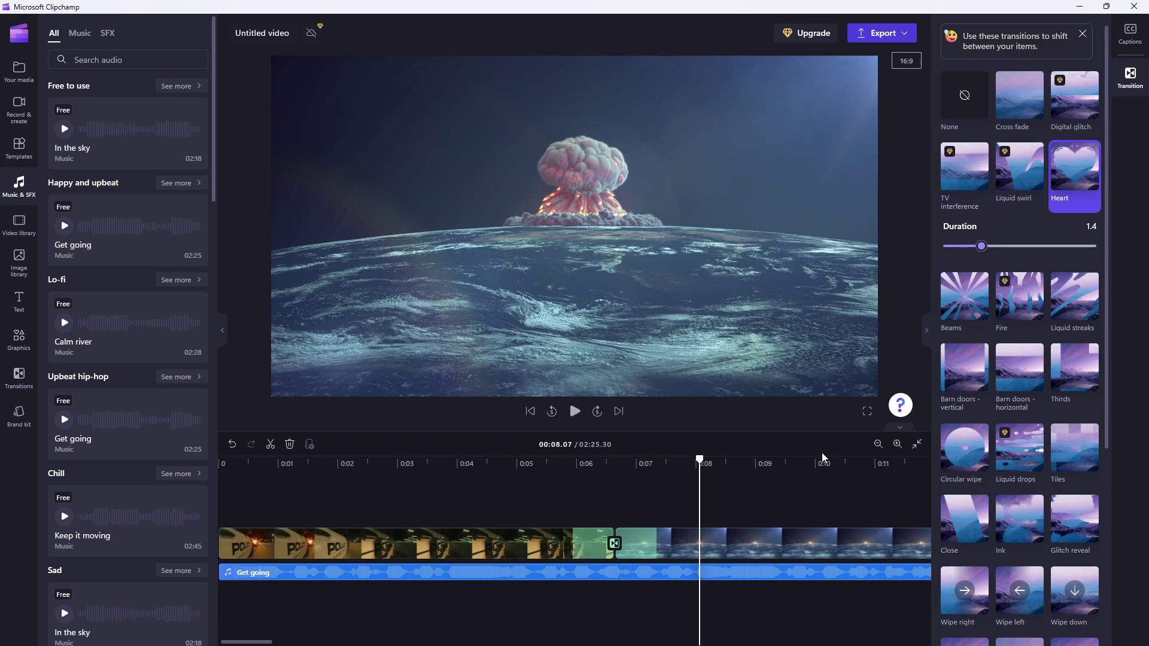
pyautogui.scroll(-1, 1095, 85)
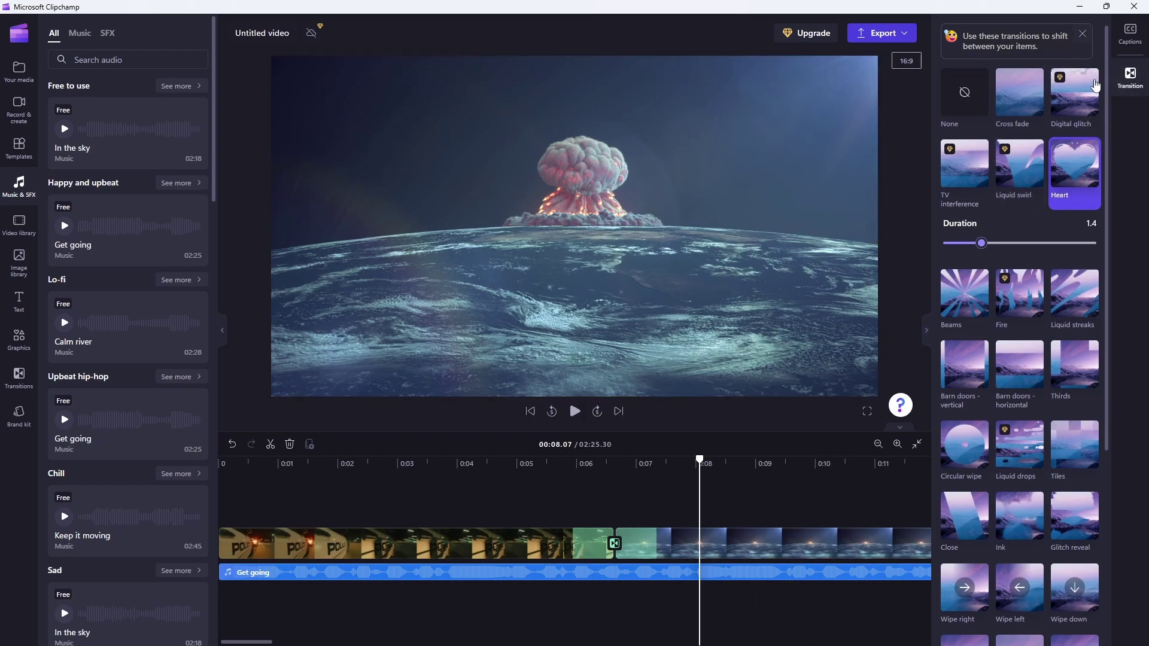
pyautogui.scroll(-1, 1095, 90)
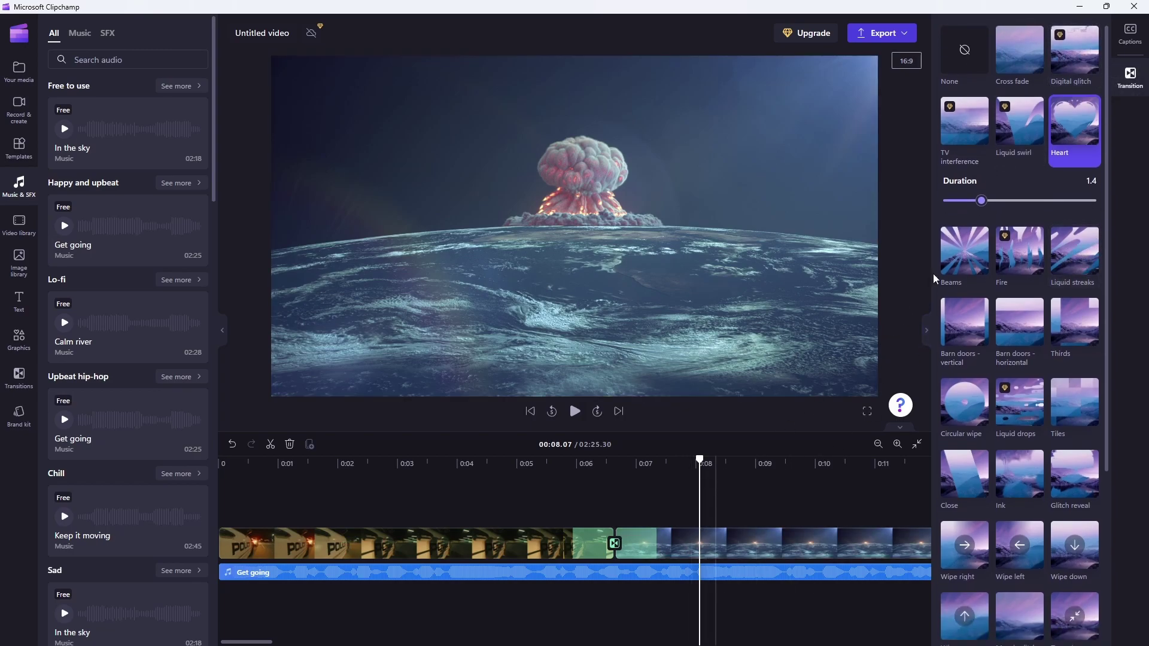
# Step: Dismiss the captions tip and add the Crowd Happy New Year effect aligned to the playhead
pyautogui.click(1130, 38)
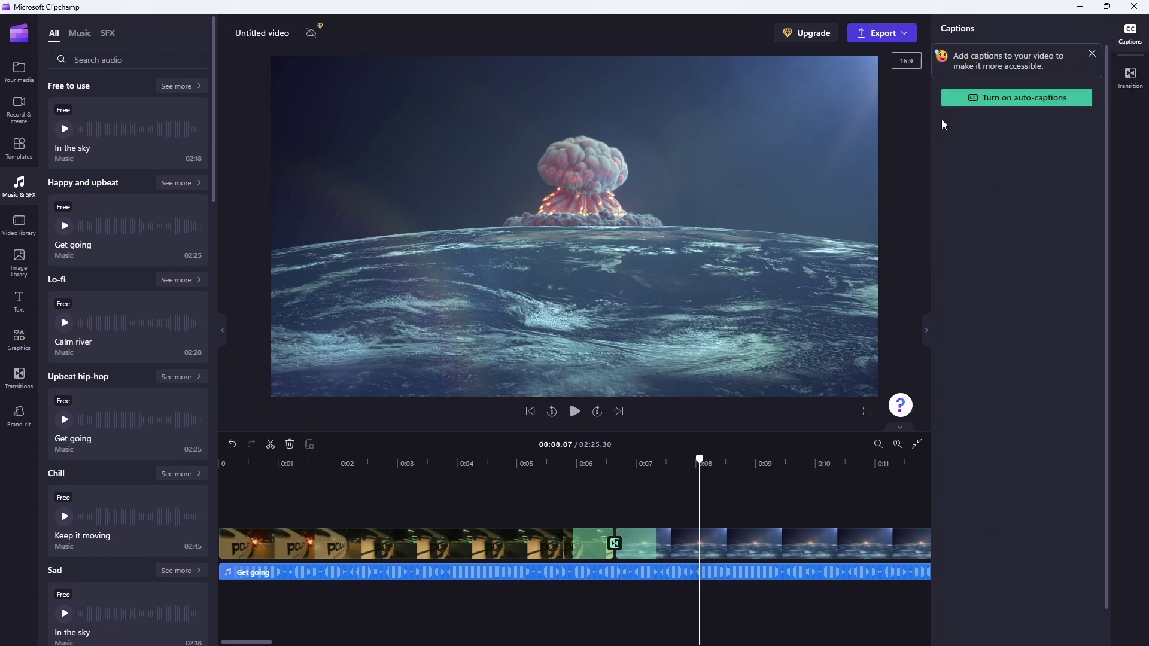
pyautogui.click(1092, 54)
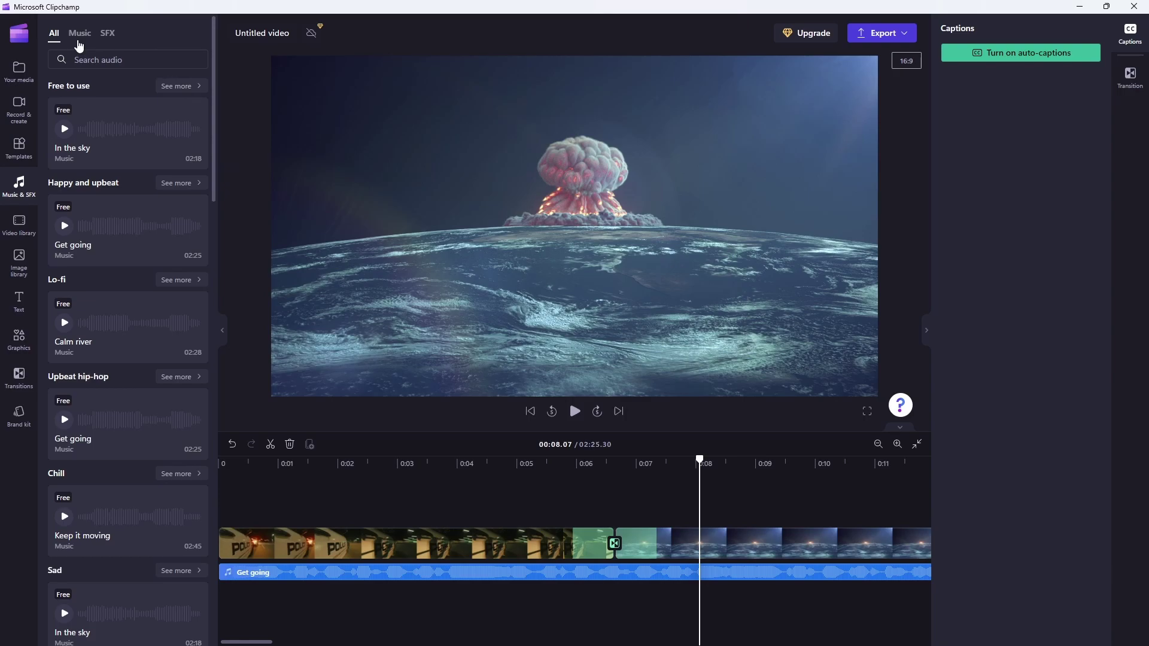
pyautogui.click(106, 41)
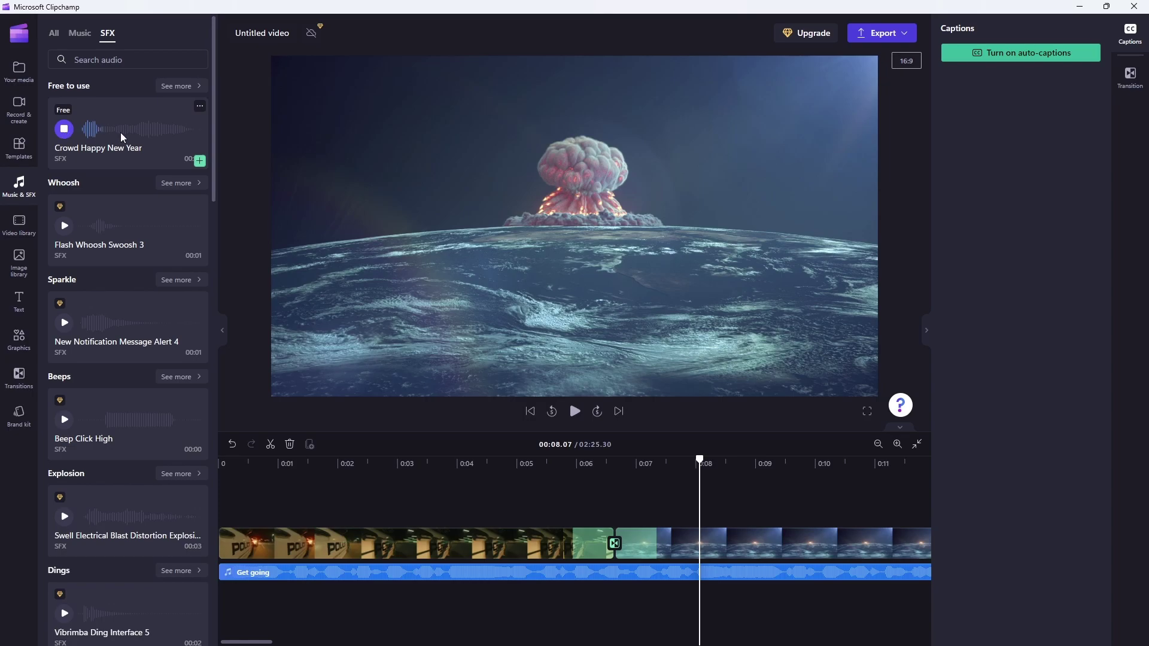
pyautogui.moveTo(144, 162); pyautogui.dragTo(676, 623)
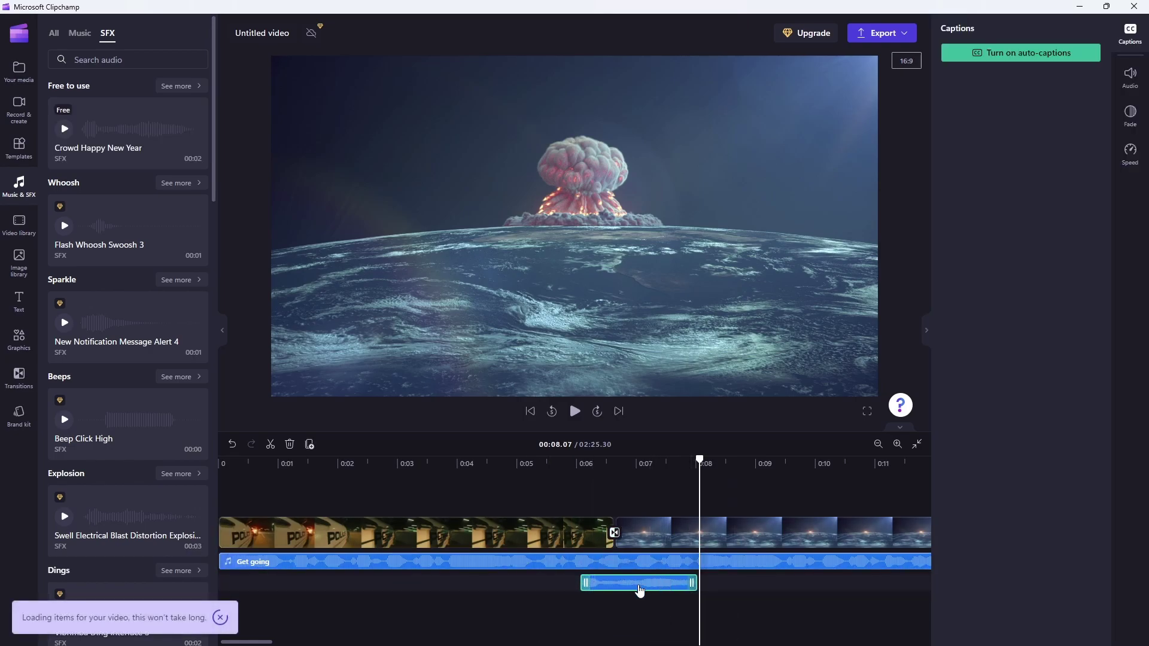
pyautogui.moveTo(638, 588); pyautogui.dragTo(708, 585)
# Step: Play back to hear the Crowd Happy New Year sound effect over the explosion
pyautogui.moveTo(700, 459); pyautogui.dragTo(574, 462)
pyautogui.press('space')
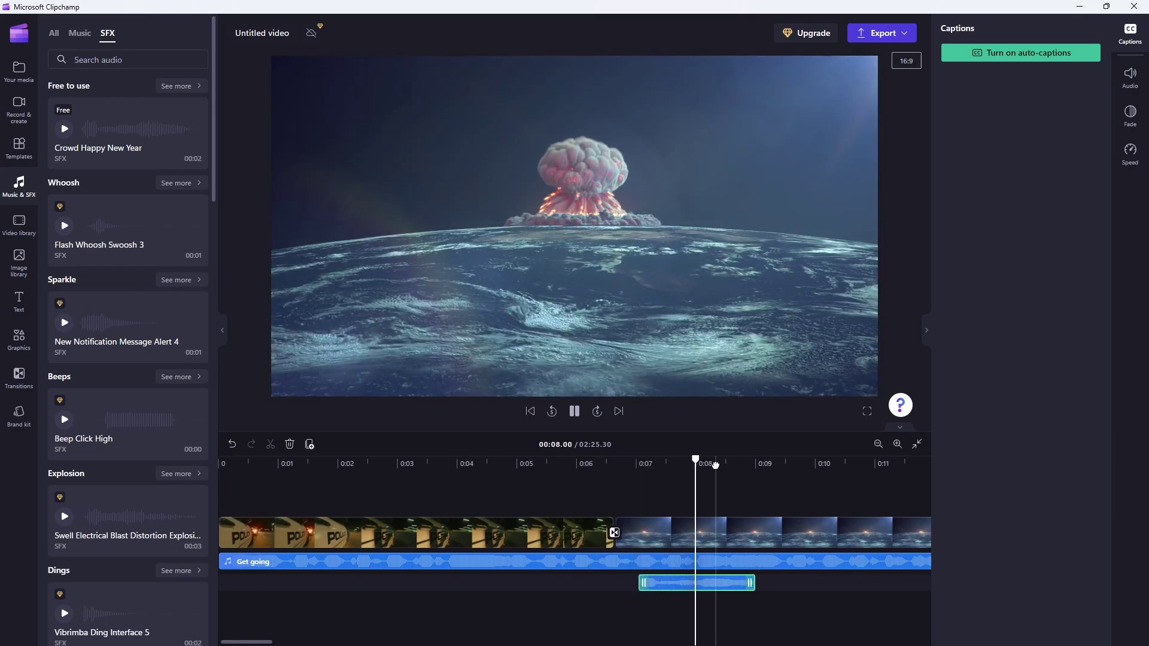
pyautogui.press('space')
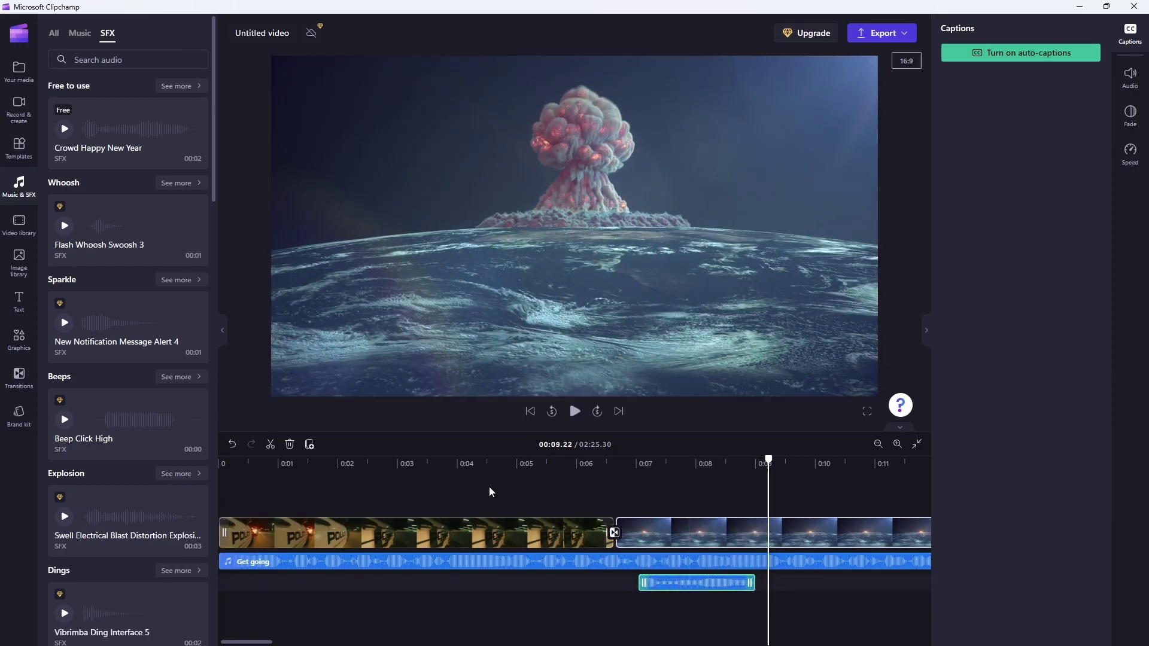
pyautogui.click(682, 538)
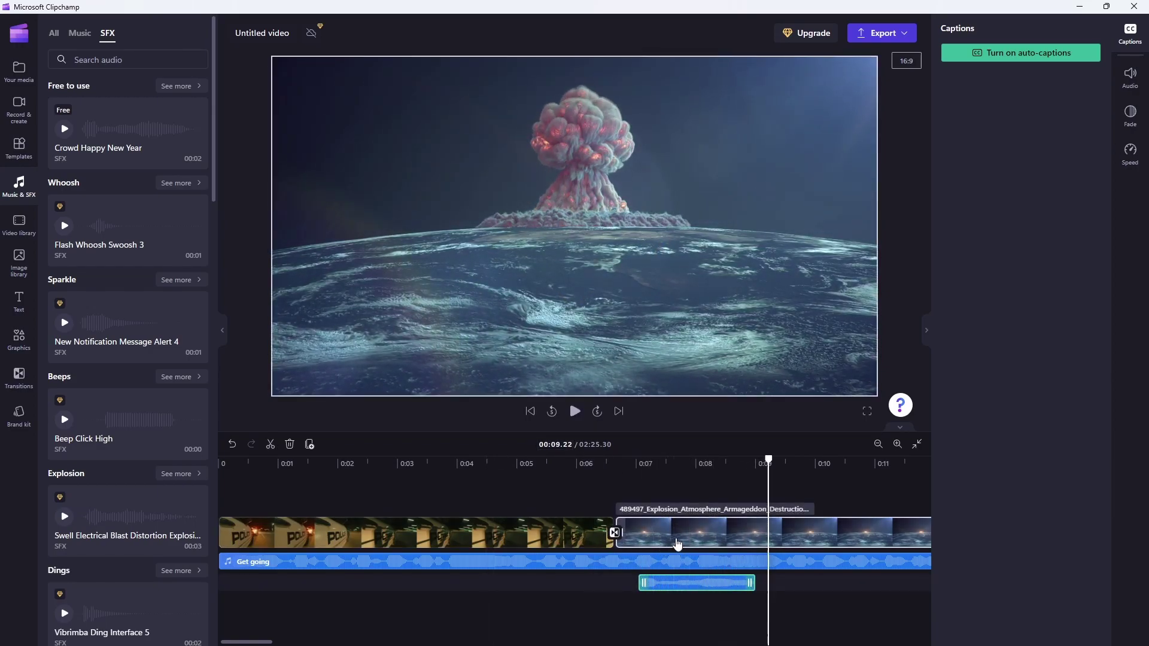
pyautogui.click(651, 474)
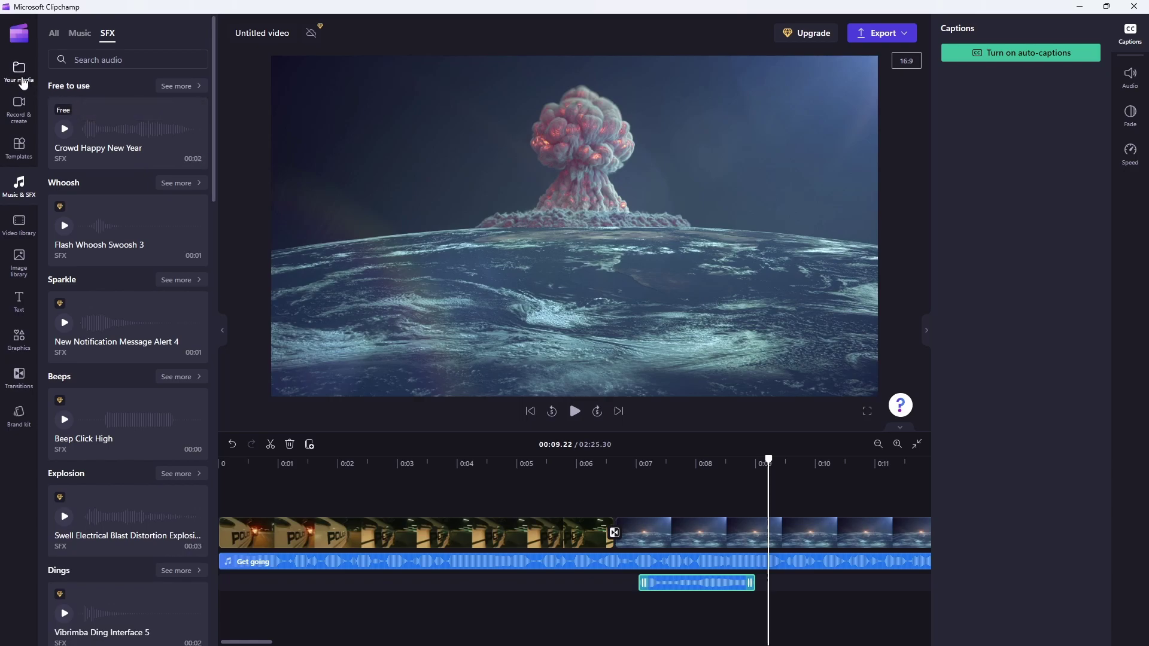
# Step: Add the woman vlog clip above the explosion clip, shortened and starting around 0:08
pyautogui.click(23, 84)
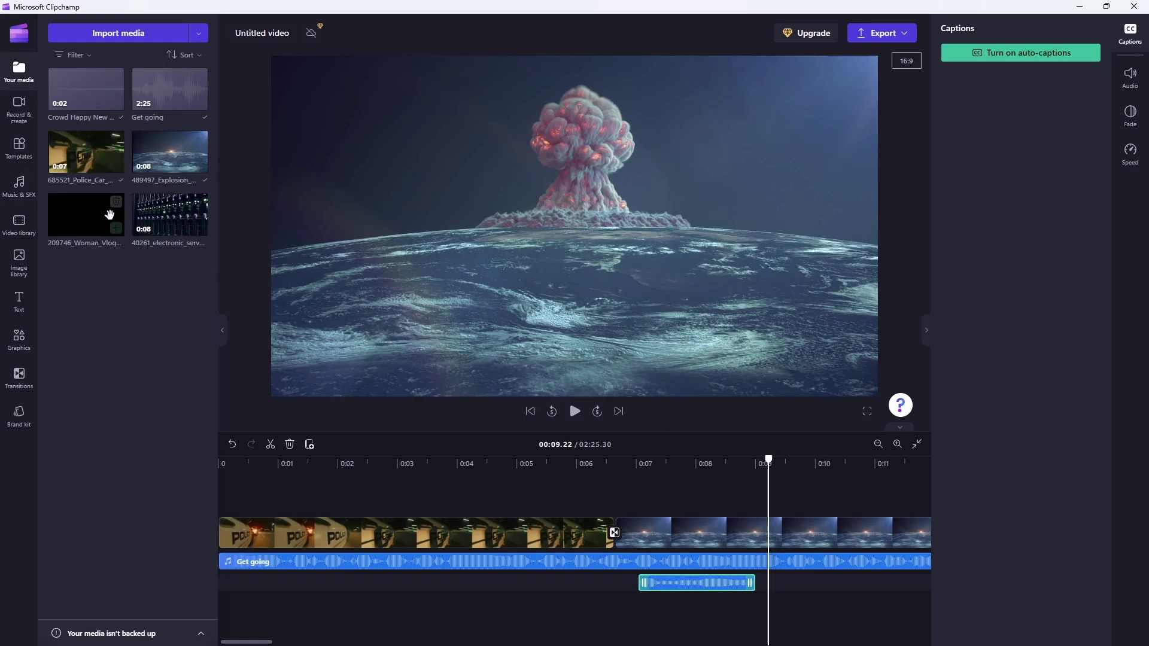
pyautogui.moveTo(86, 215); pyautogui.dragTo(554, 510)
pyautogui.moveTo(444, 511); pyautogui.dragTo(611, 514)
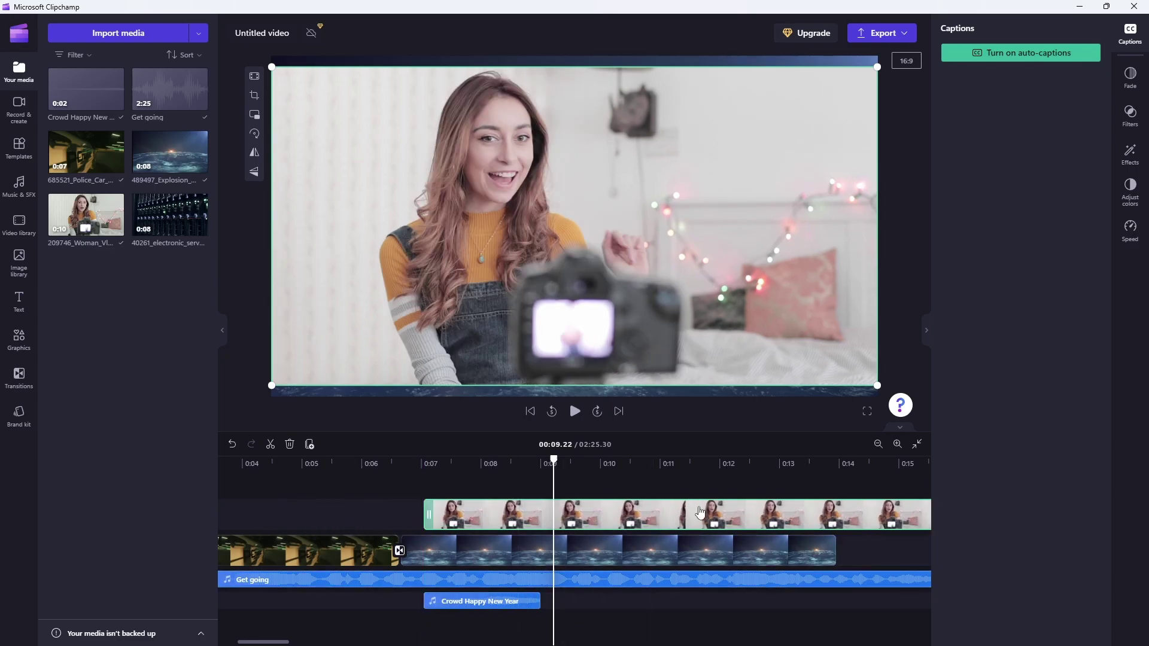
pyautogui.moveTo(700, 513); pyautogui.dragTo(503, 514)
pyautogui.moveTo(833, 510); pyautogui.dragTo(571, 513)
pyautogui.moveTo(405, 513); pyautogui.dragTo(670, 510)
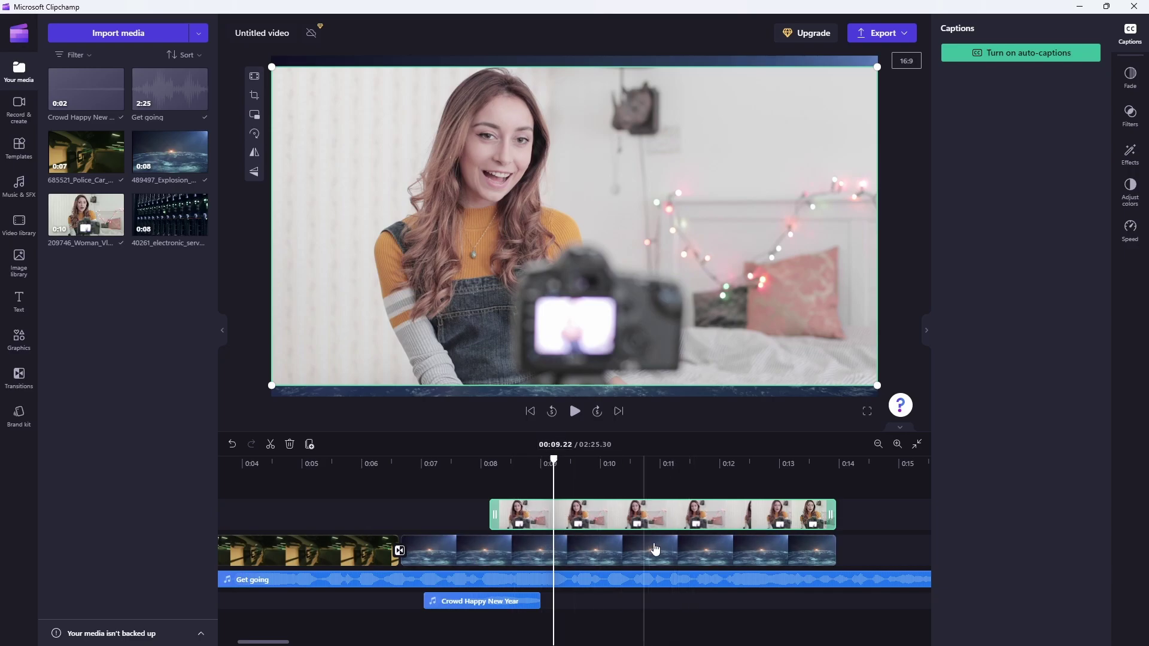
# Step: Add and then delete the server rack clip, leaving the vlog clip selected
pyautogui.moveTo(173, 221); pyautogui.dragTo(550, 493)
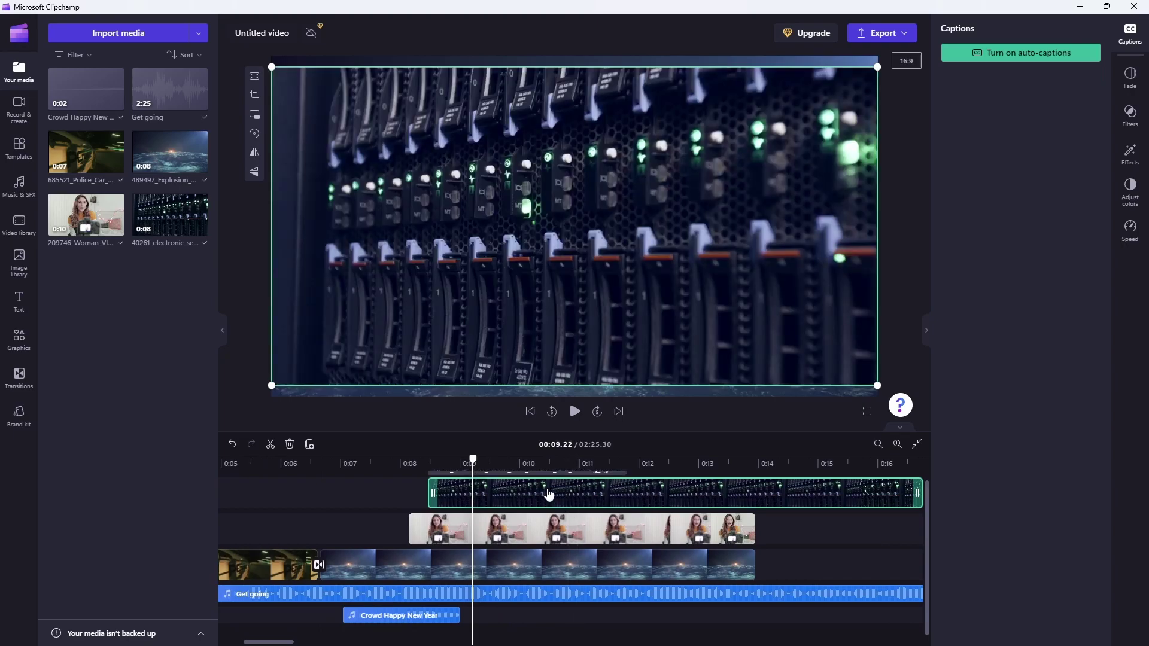
pyautogui.press('Delete')
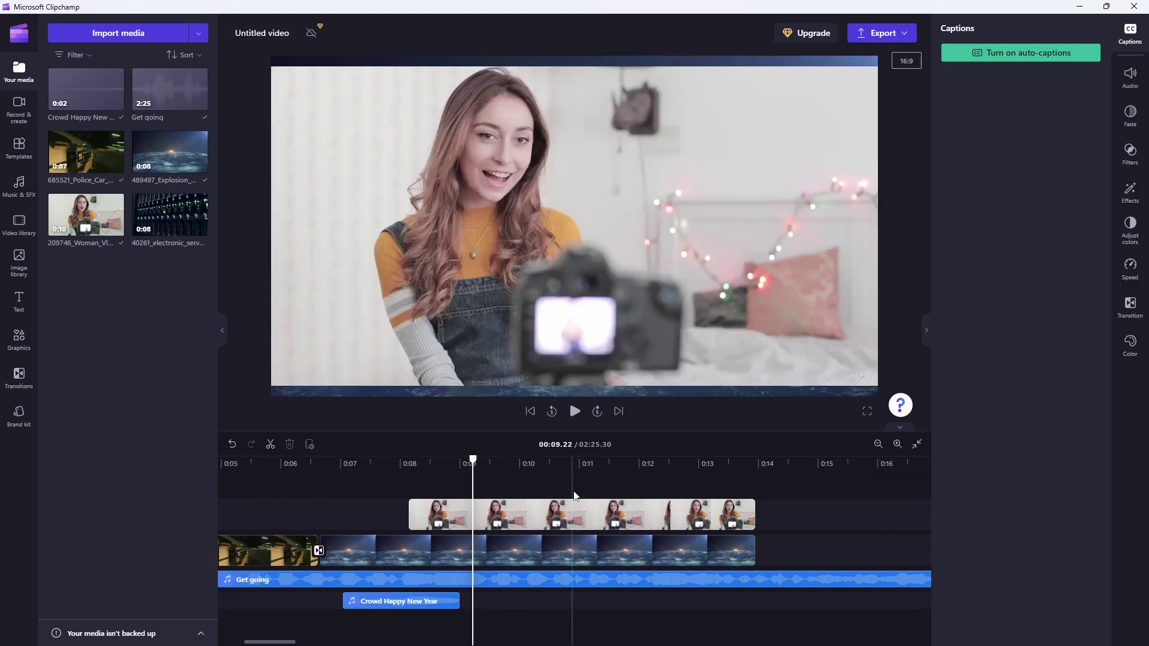
pyautogui.click(496, 518)
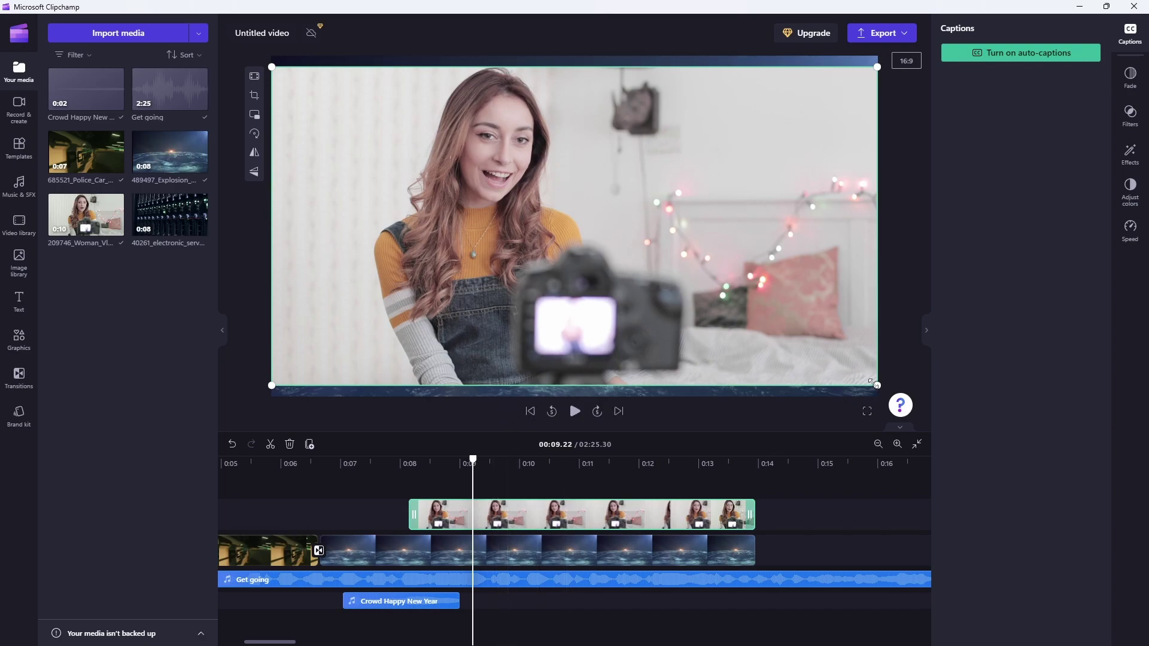
pyautogui.moveTo(872, 382); pyautogui.dragTo(616, 249)
pyautogui.moveTo(456, 177); pyautogui.dragTo(697, 181)
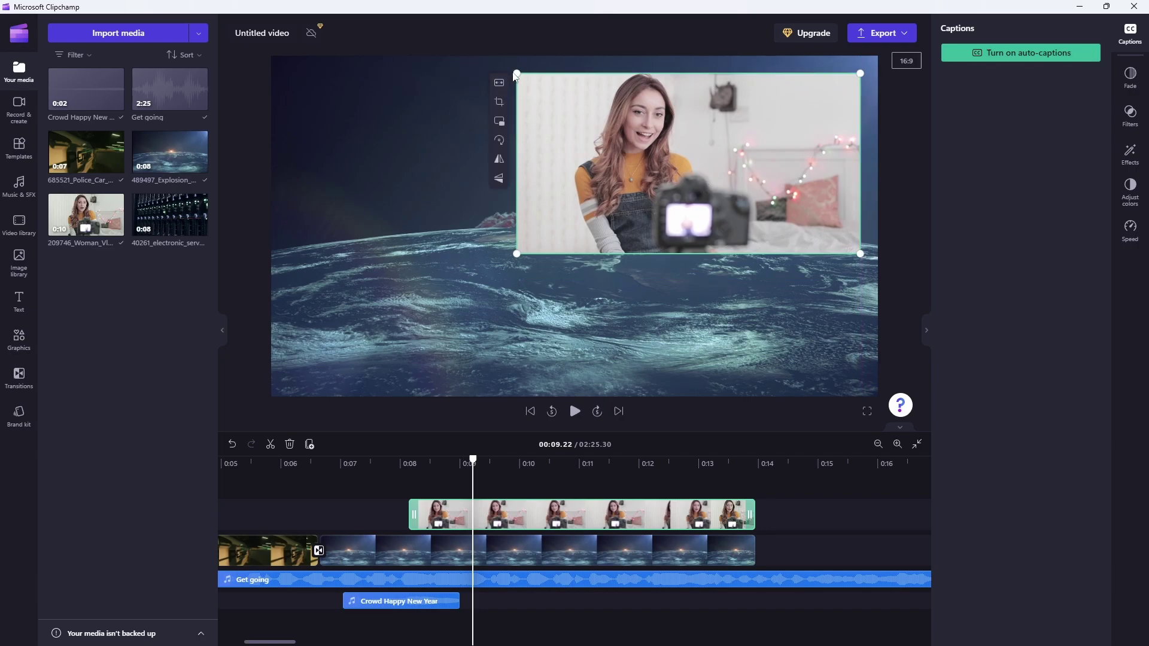
pyautogui.moveTo(515, 76); pyautogui.dragTo(633, 128)
pyautogui.moveTo(724, 179); pyautogui.dragTo(734, 312)
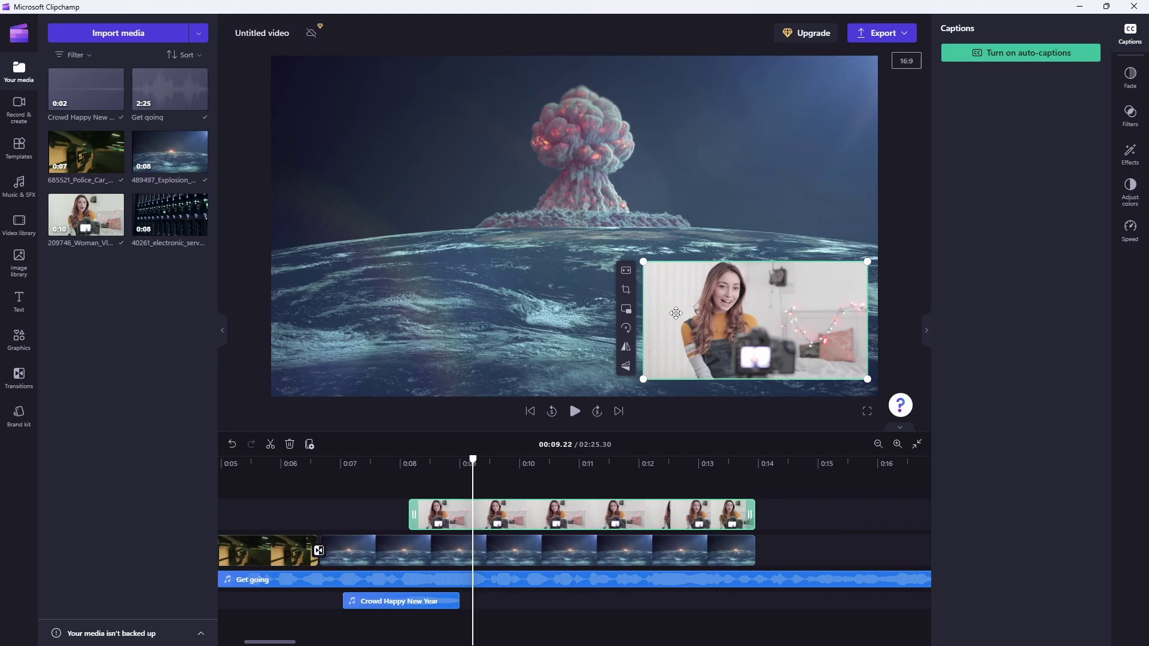
pyautogui.click(633, 329)
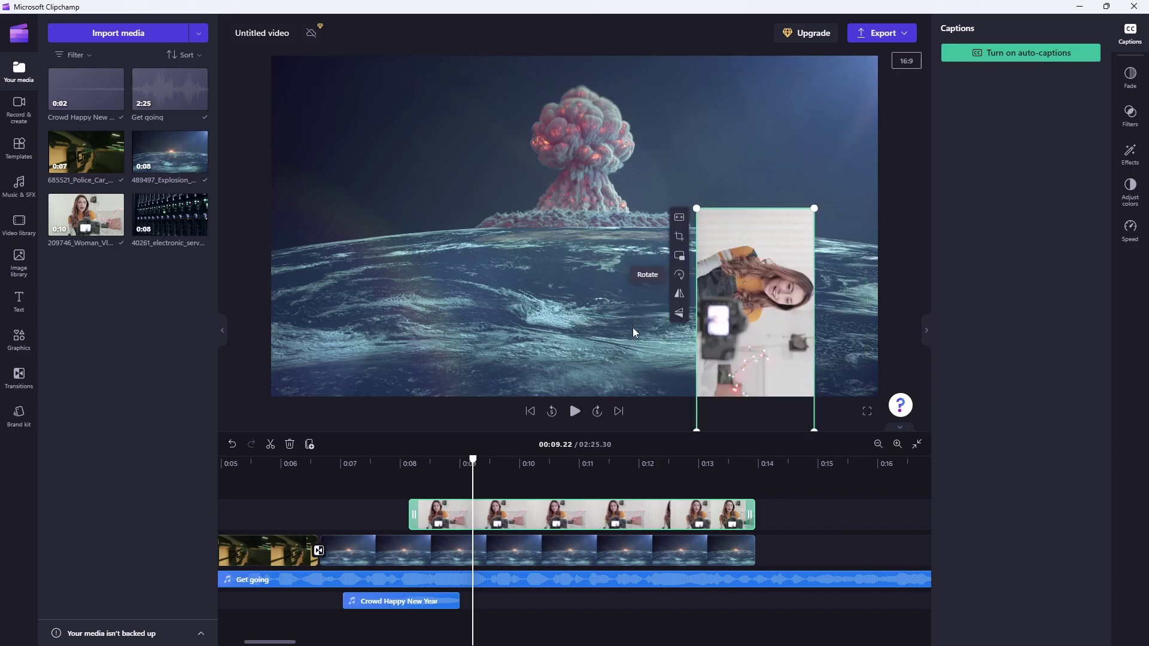
pyautogui.click(633, 328)
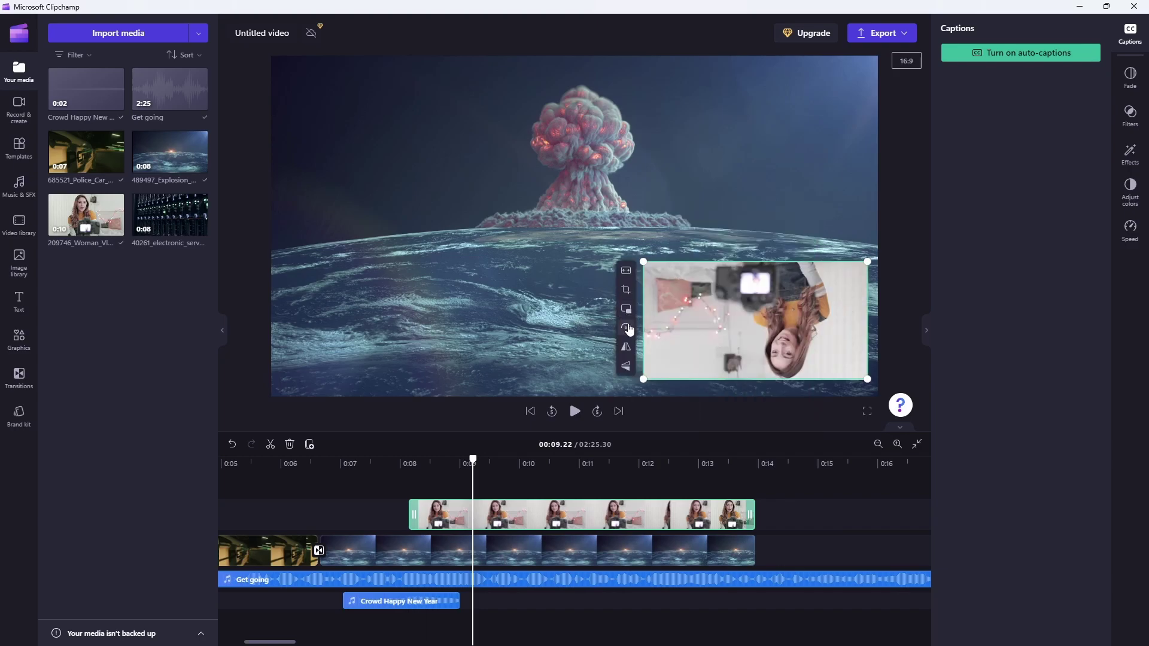
pyautogui.click(627, 329)
pyautogui.click(677, 275)
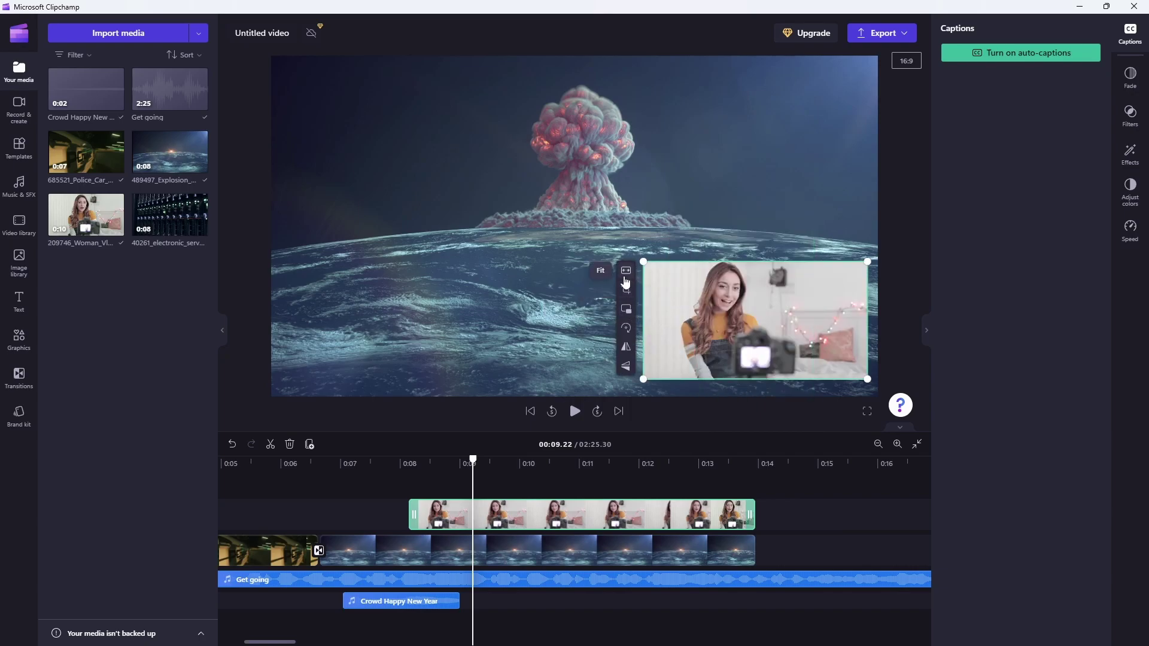
pyautogui.click(626, 346)
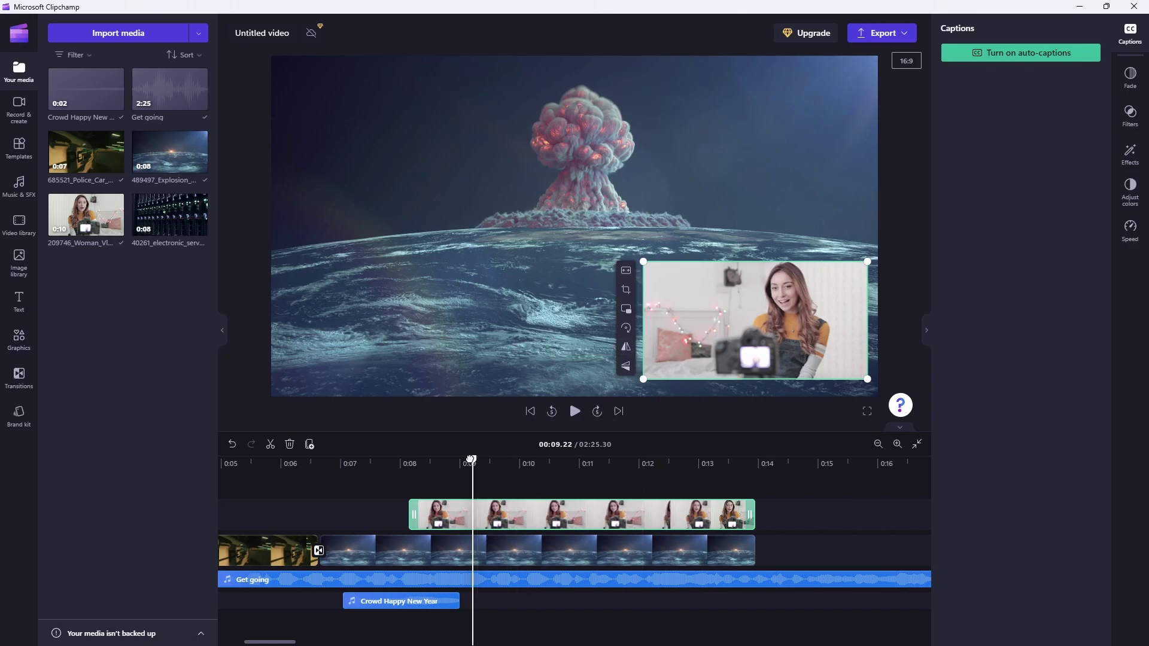
pyautogui.moveTo(472, 460); pyautogui.dragTo(373, 460)
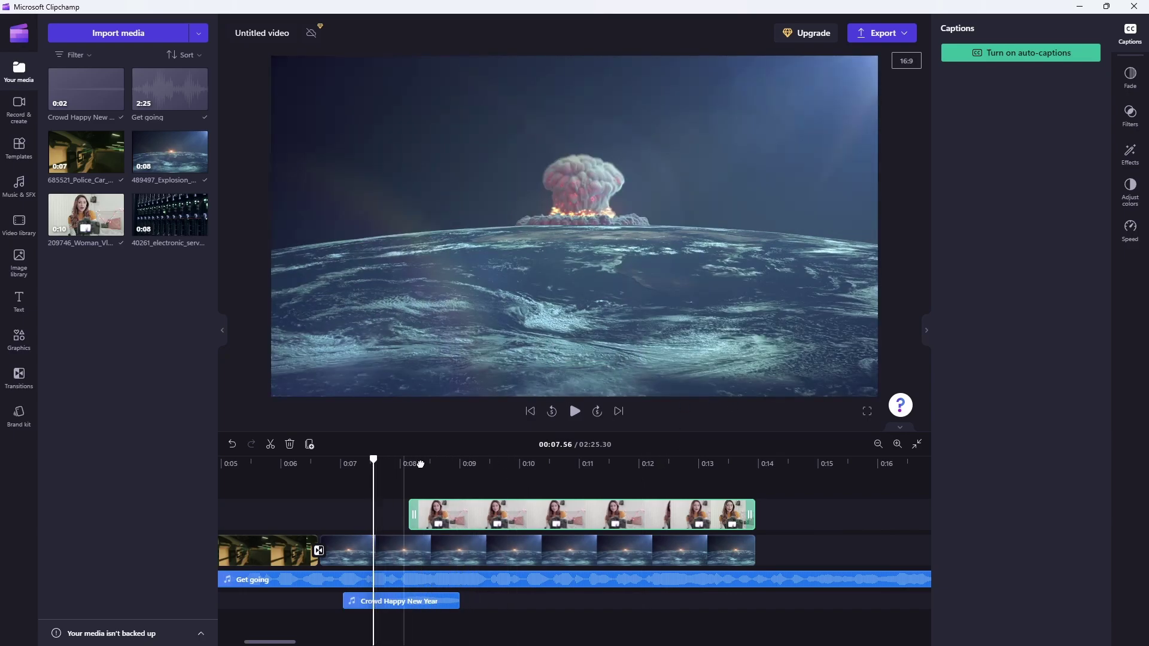
pyautogui.press('space')
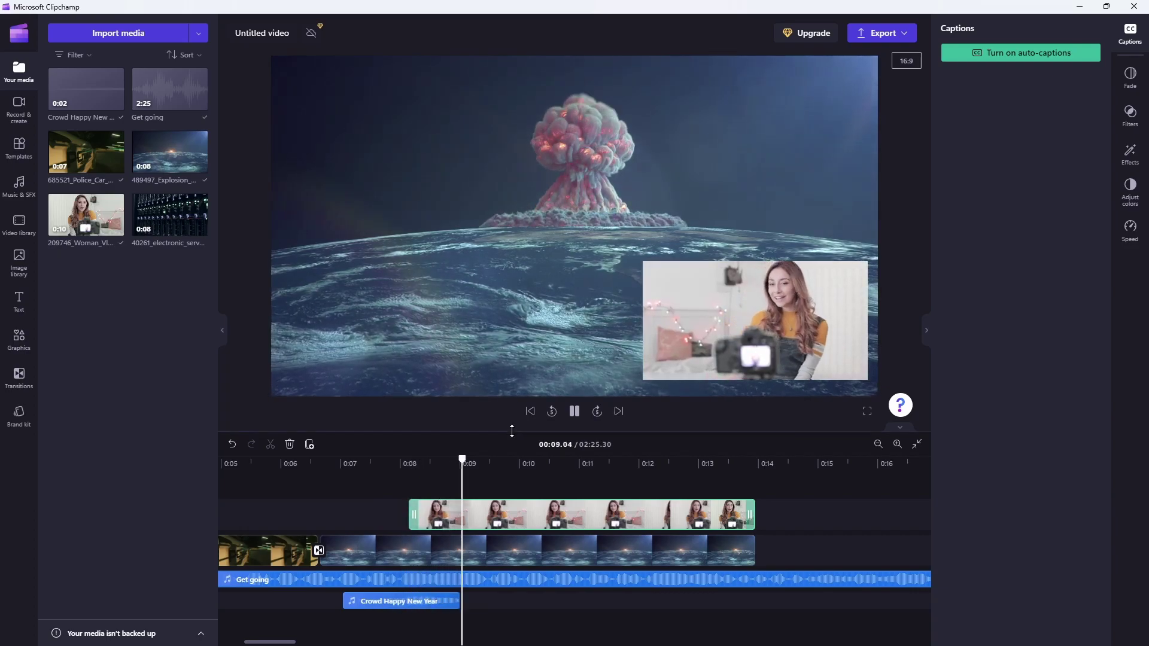
pyautogui.press('space')
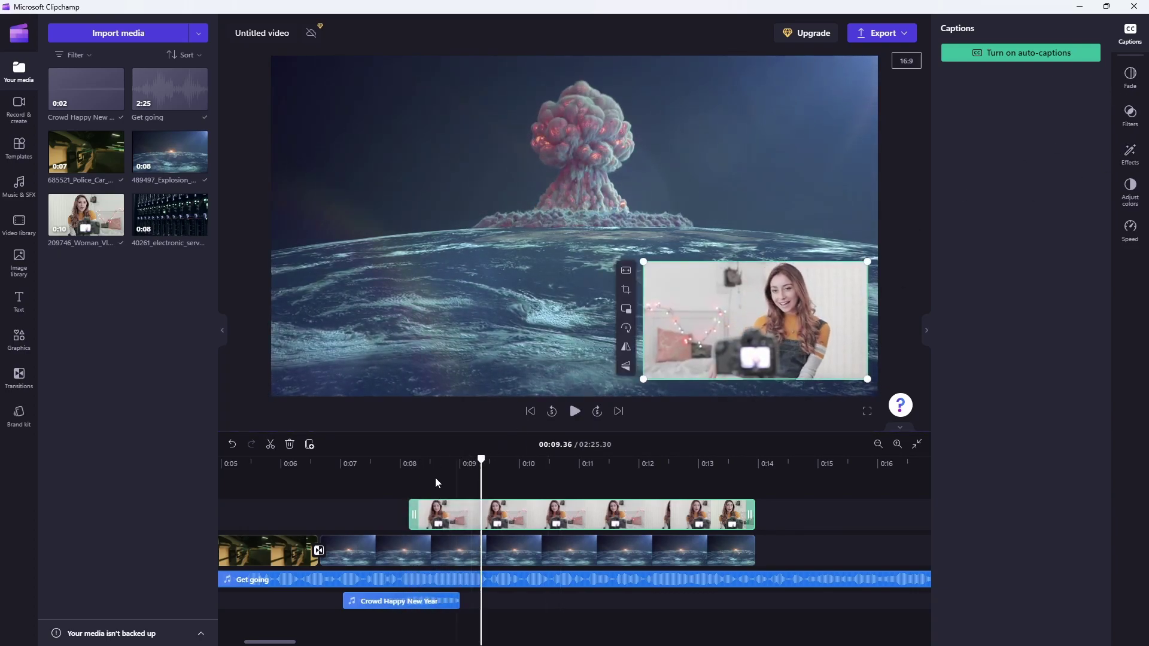
pyautogui.moveTo(482, 460); pyautogui.dragTo(387, 461)
# Step: Set the vlog clip's fade in and fade out to 1.1 seconds each and preview it
pyautogui.click(1130, 75)
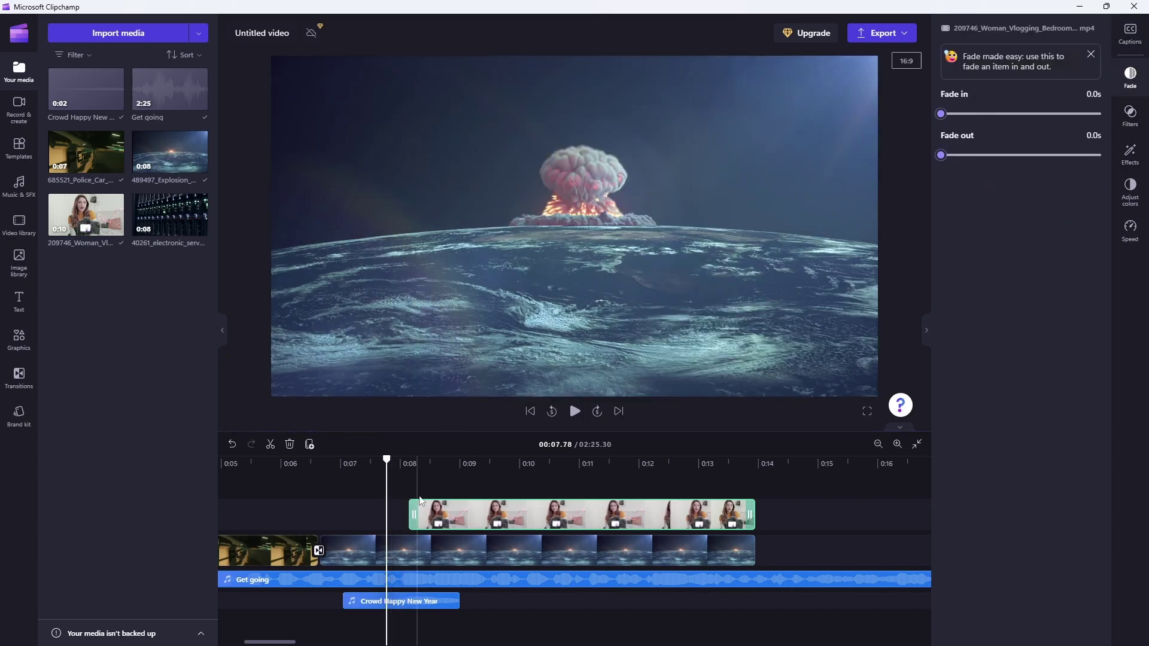
pyautogui.moveTo(942, 114); pyautogui.dragTo(1029, 114)
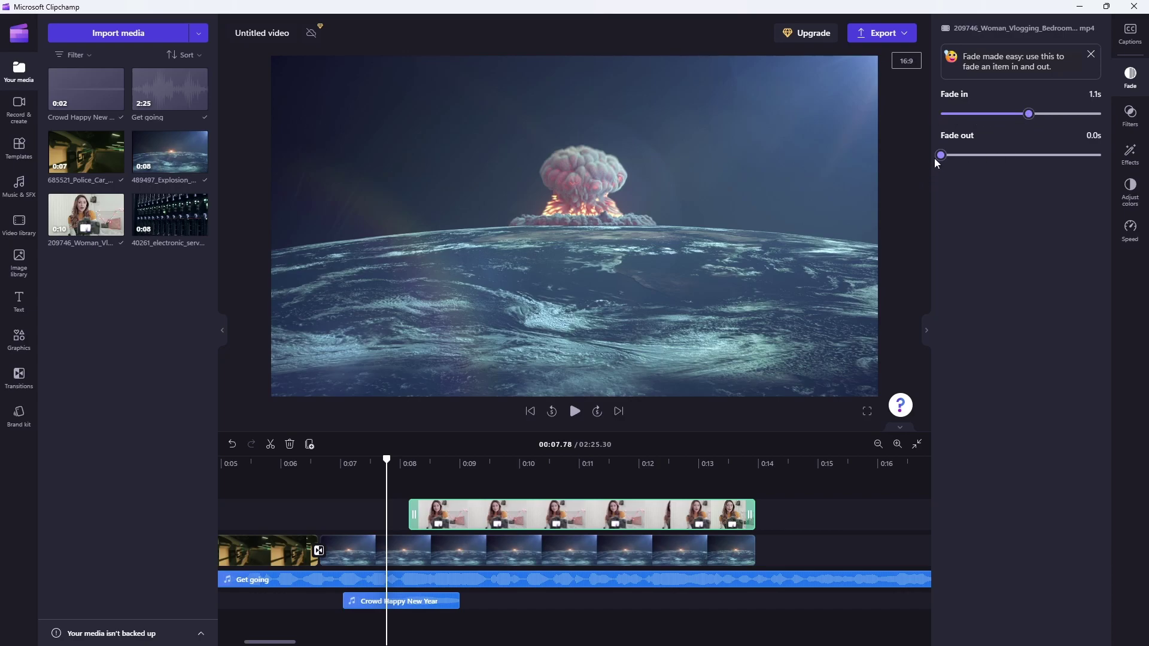
pyautogui.moveTo(941, 155); pyautogui.dragTo(1029, 156)
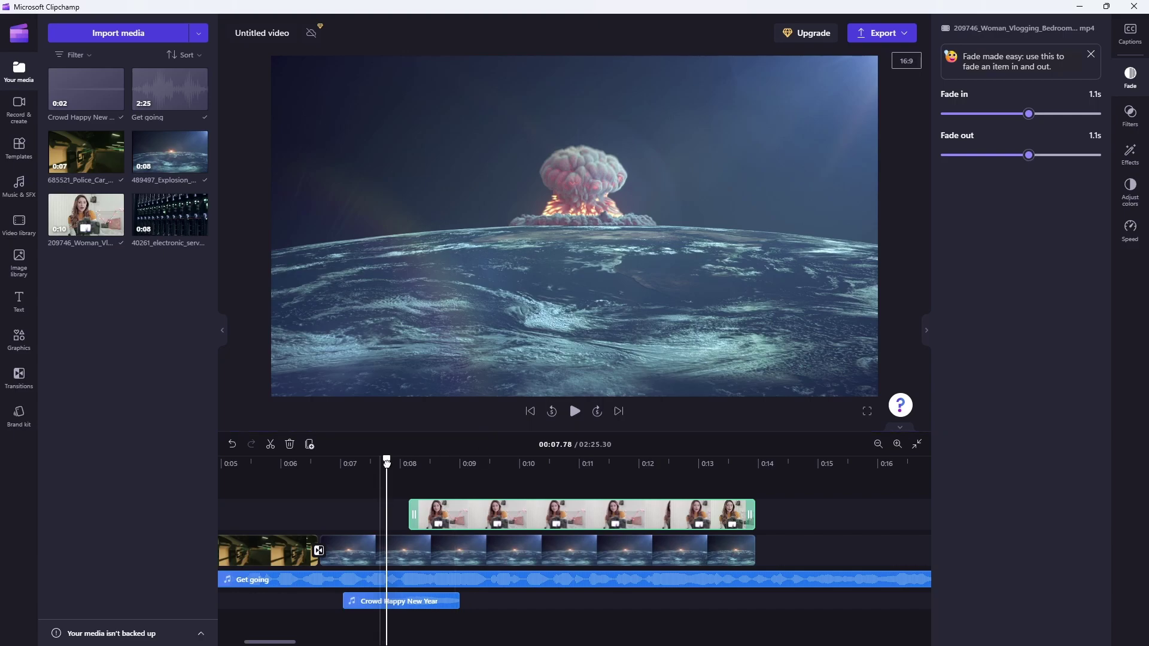
pyautogui.moveTo(387, 459); pyautogui.dragTo(385, 460)
pyautogui.press('space')
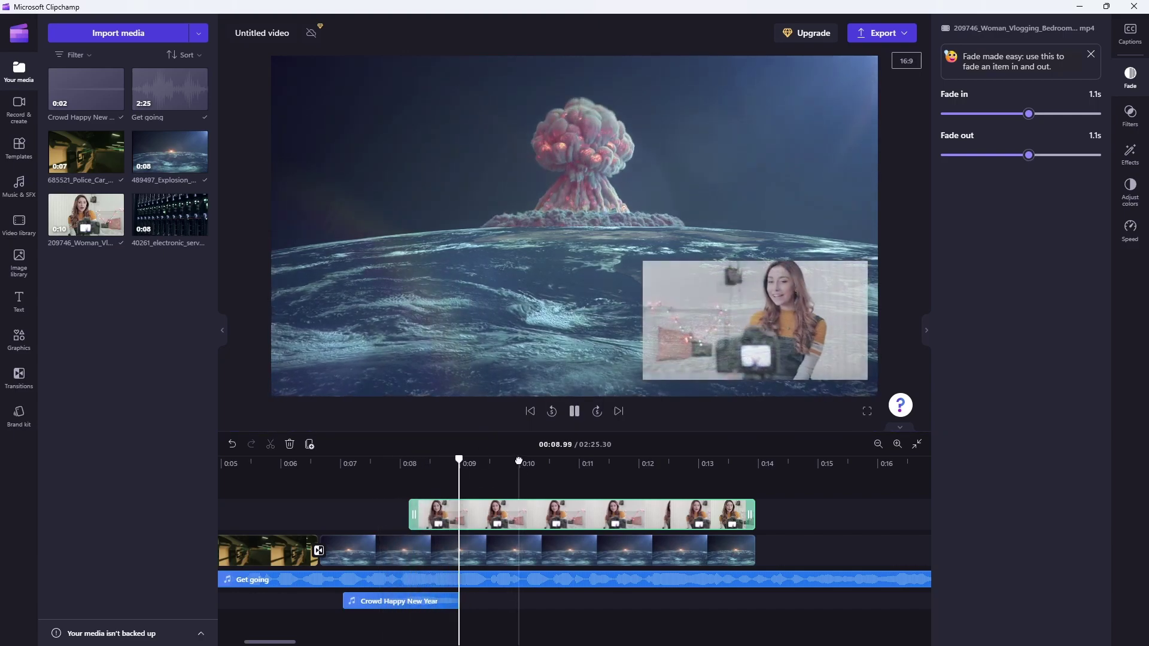
pyautogui.press('space')
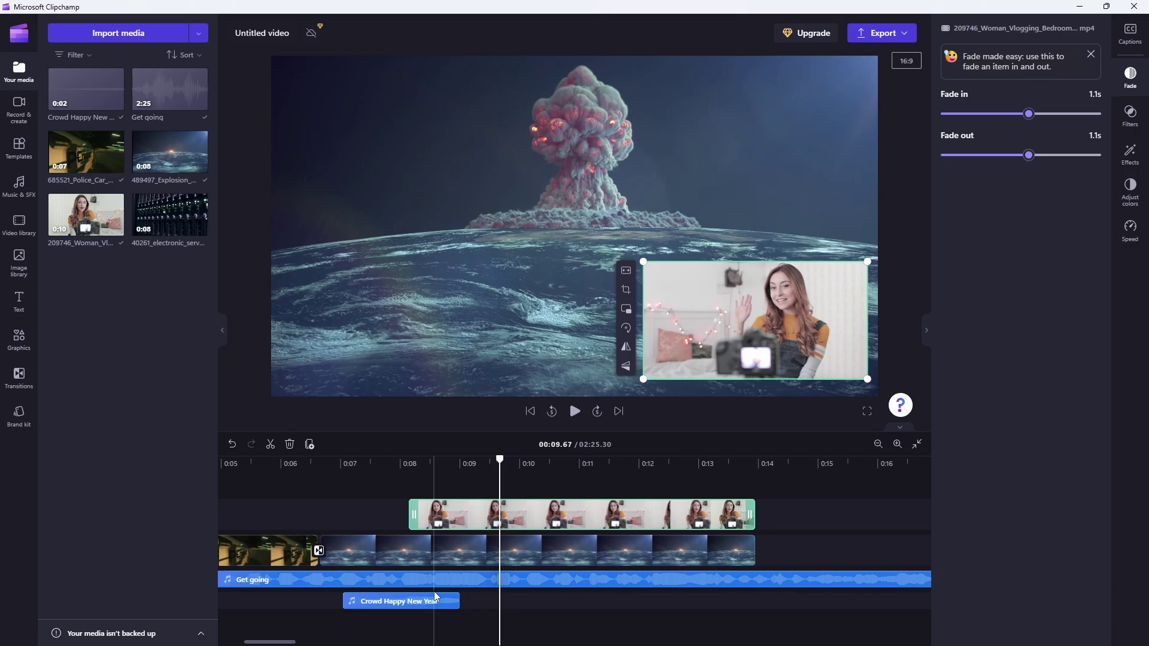
# Step: Apply the Vibrant vlogger filter and Vaporwave effect to the vlog clip and preview it
pyautogui.click(1130, 115)
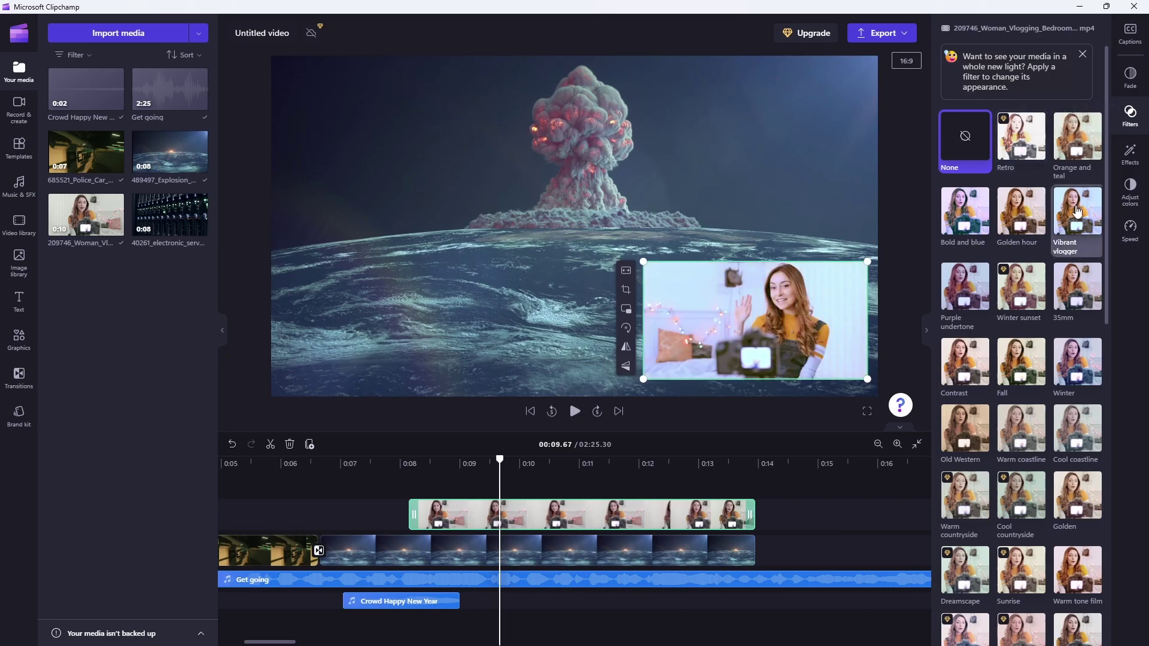
pyautogui.click(1077, 212)
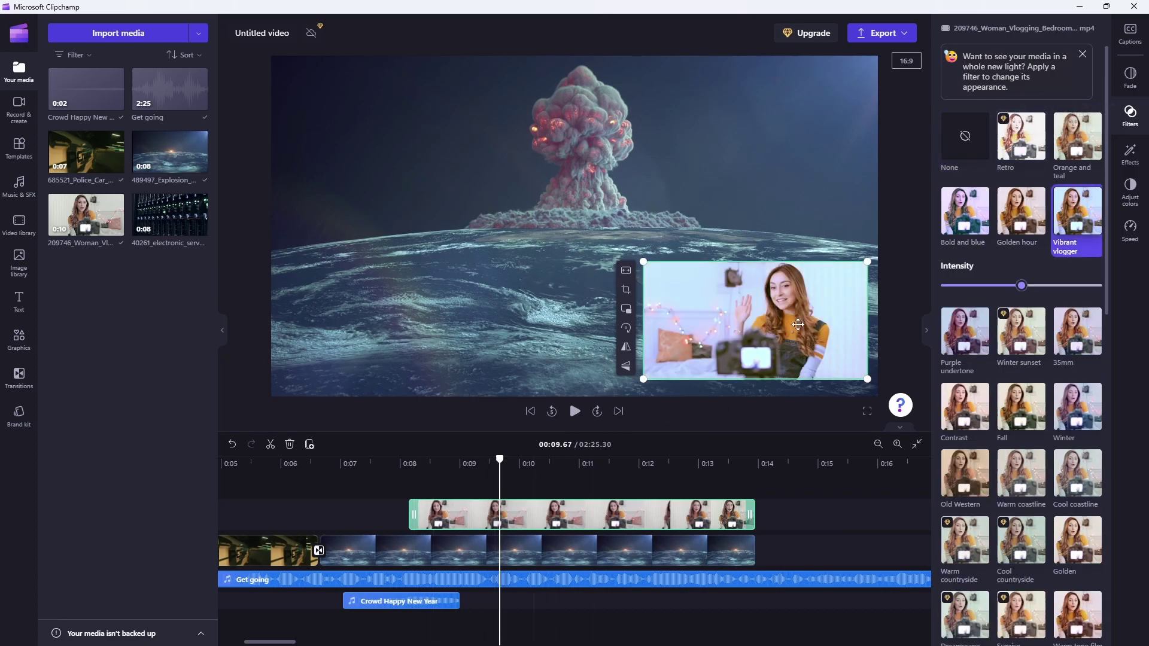
pyautogui.click(1131, 157)
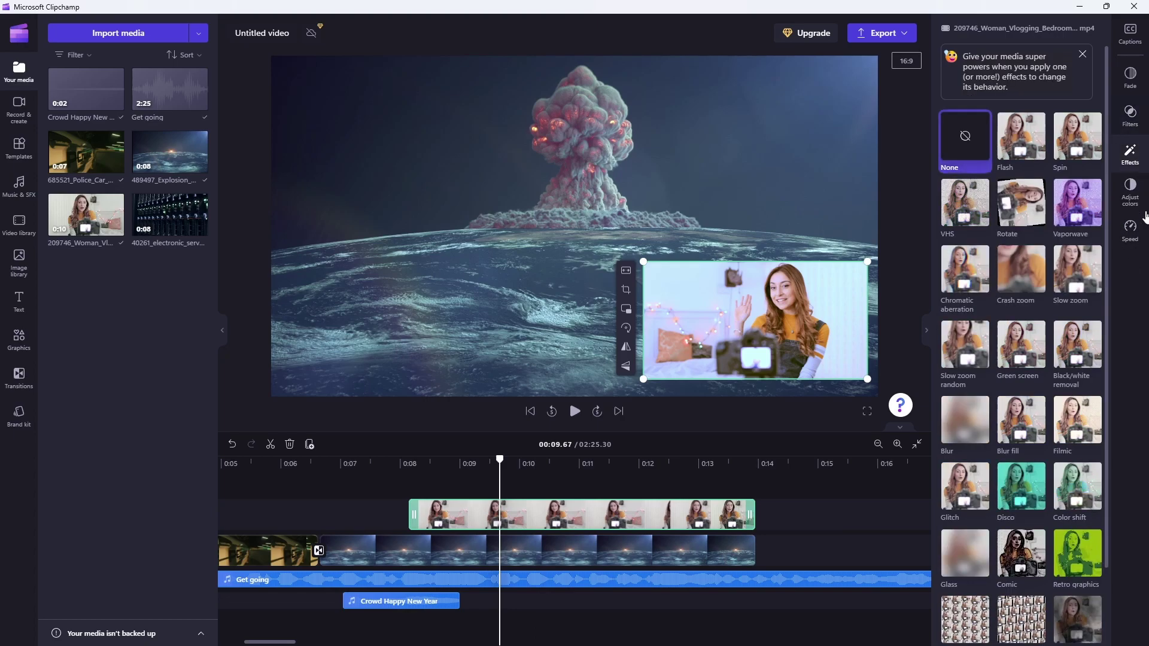
pyautogui.click(1077, 203)
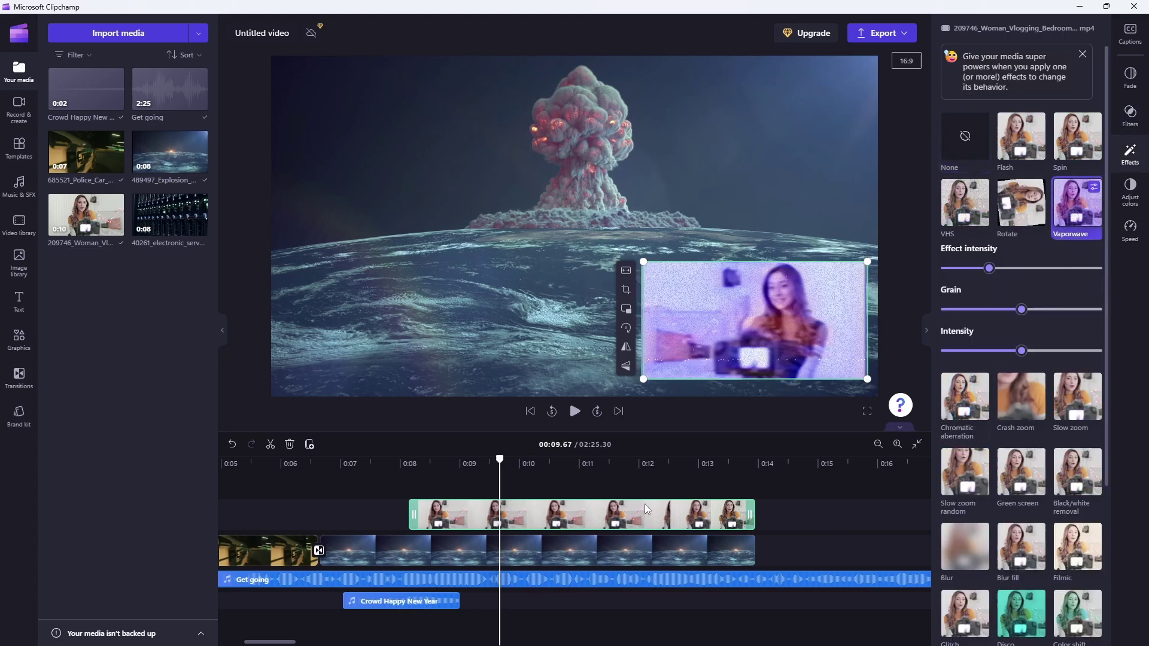
pyautogui.click(379, 464)
pyautogui.press('space')
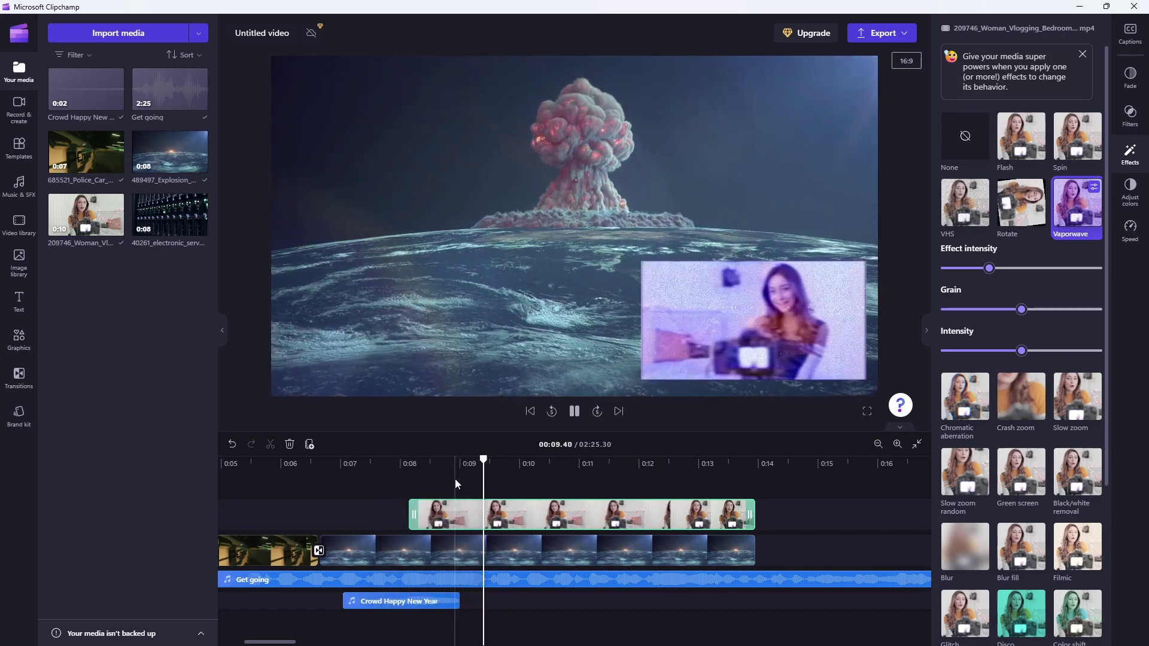
pyautogui.press('space')
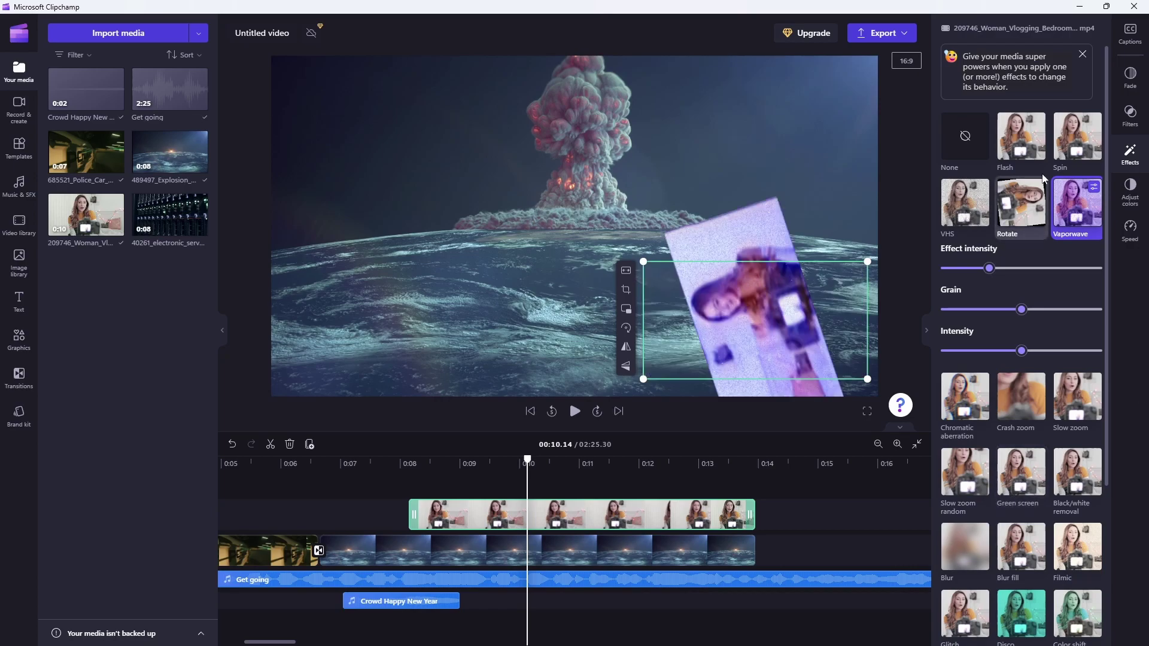
# Step: Look over the vlog clip's Adjust colors and Speed settings
pyautogui.click(1130, 192)
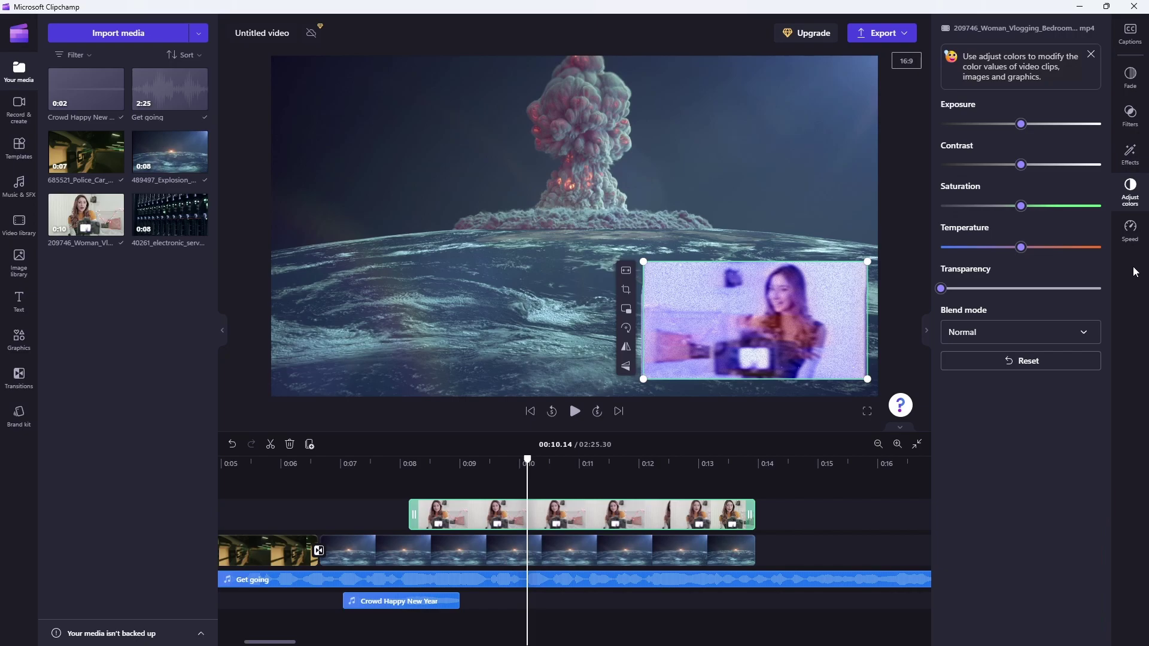
pyautogui.click(1130, 232)
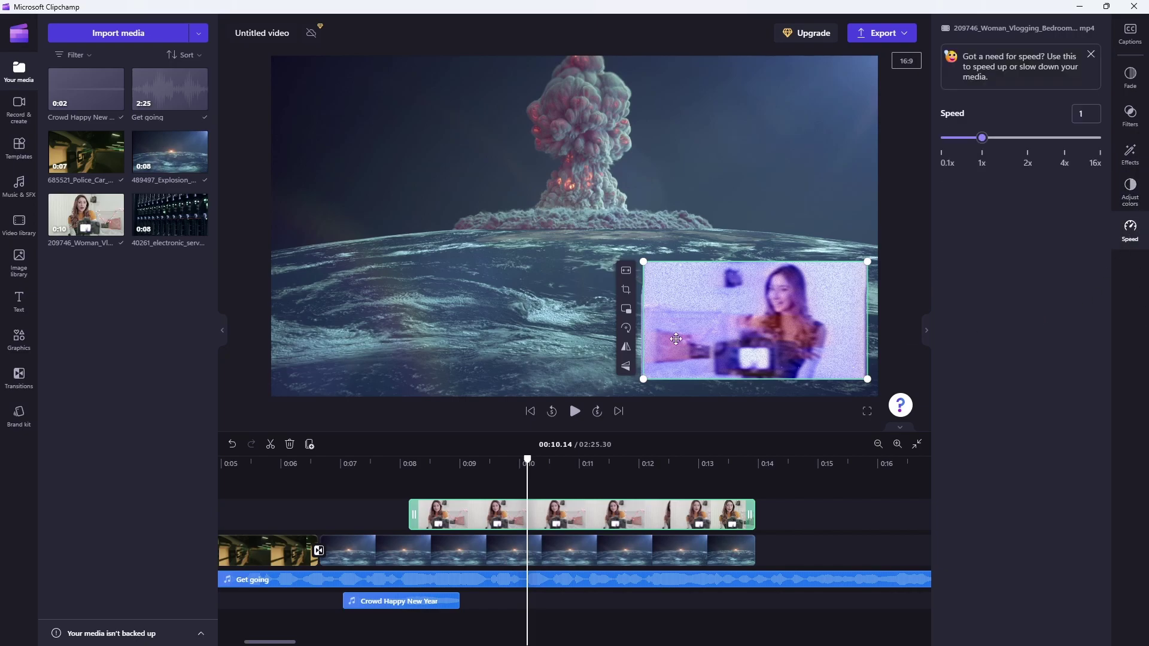
pyautogui.click(19, 187)
# Step: Generate speech of 'Hello, this is the text I want turned into speech for my video.' and save it to media
pyautogui.click(18, 110)
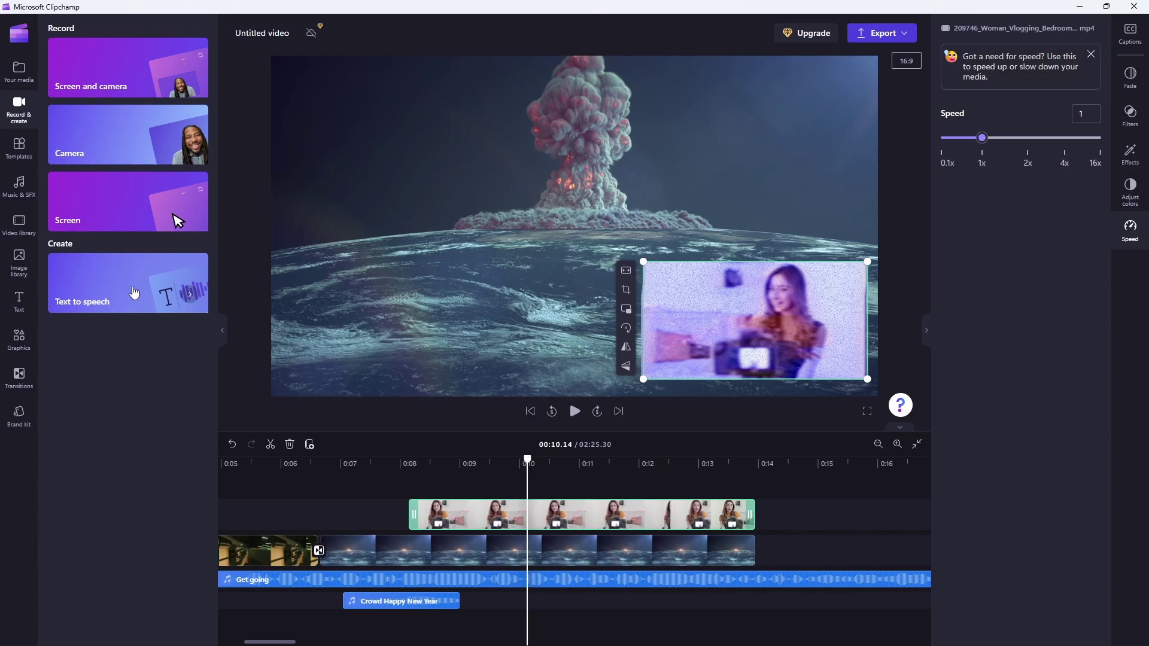
pyautogui.click(134, 292)
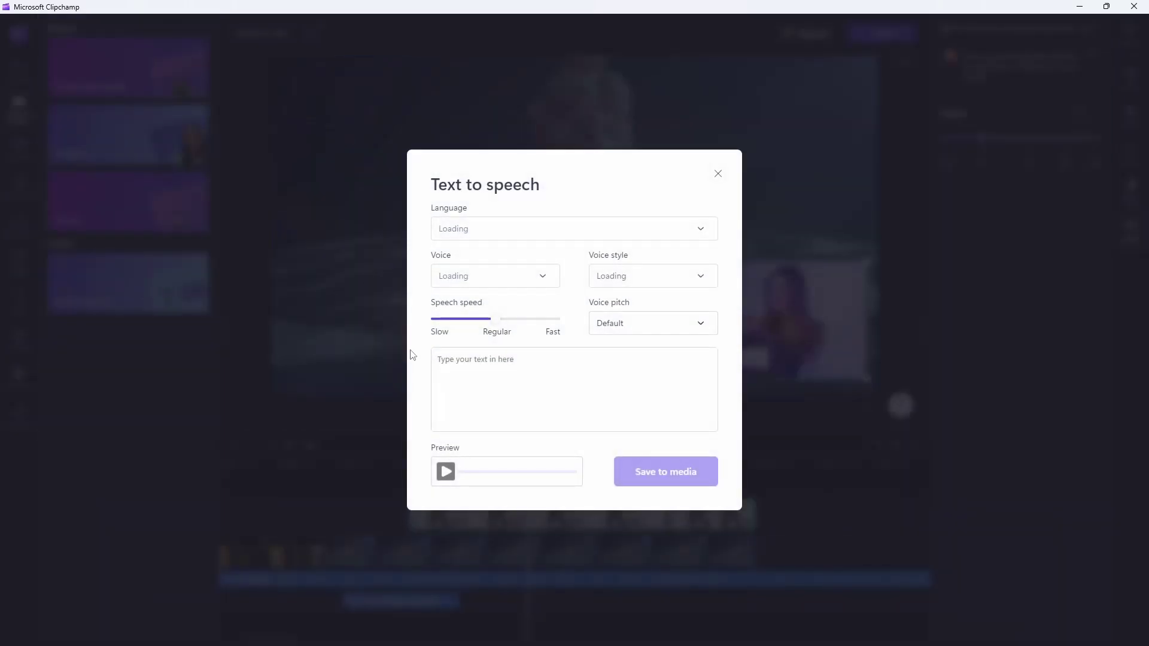
pyautogui.write('Hello, this is the text I want turned into speech for my video.')
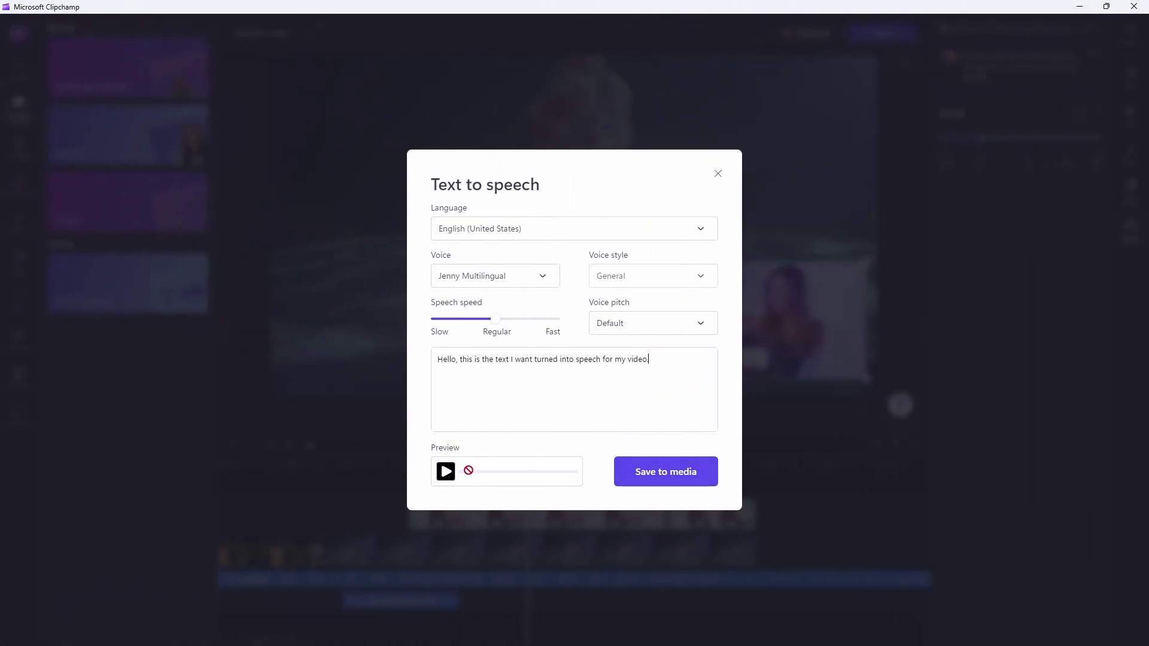
pyautogui.click(446, 471)
pyautogui.click(660, 476)
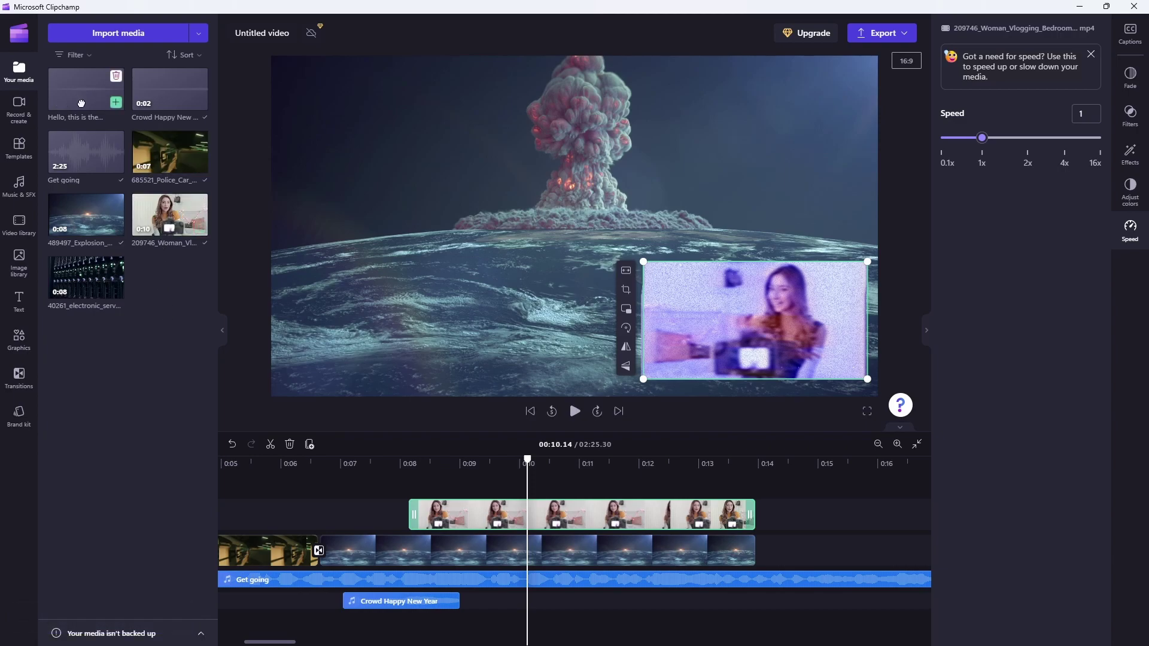
# Step: Place the 'Hello, this is the…' voiceover on its own track below the sound effect, at about 0:08–0:11, and preview it
pyautogui.moveTo(75, 96); pyautogui.dragTo(357, 623)
pyautogui.moveTo(429, 615); pyautogui.dragTo(486, 608)
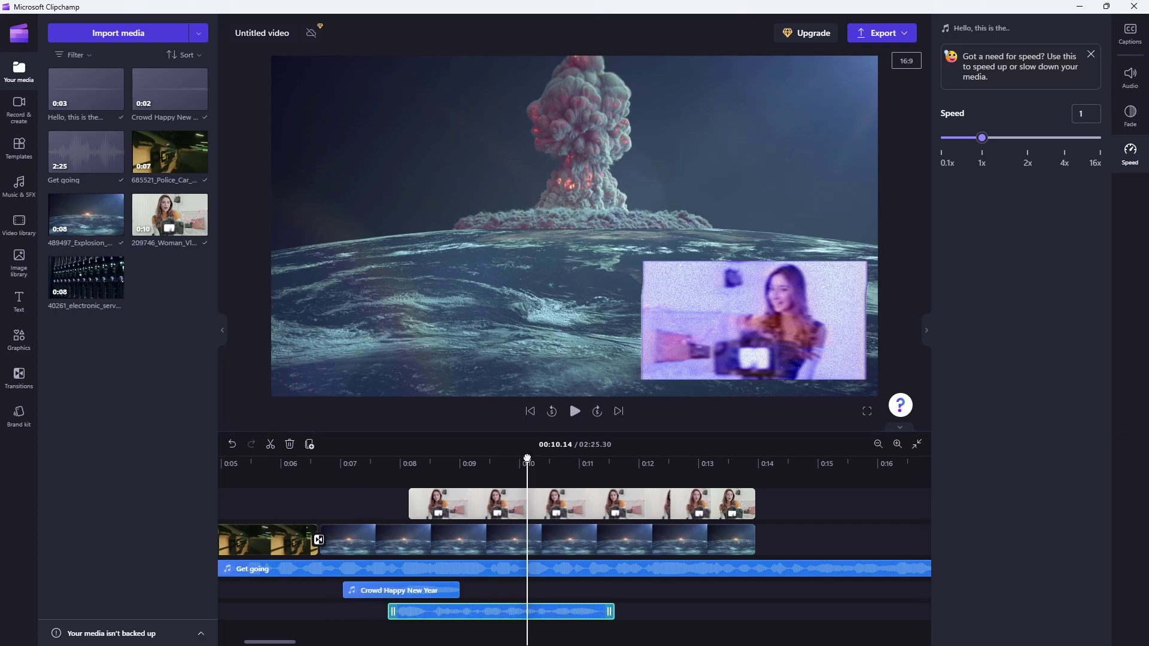
pyautogui.moveTo(527, 460); pyautogui.dragTo(372, 470)
pyautogui.press('space')
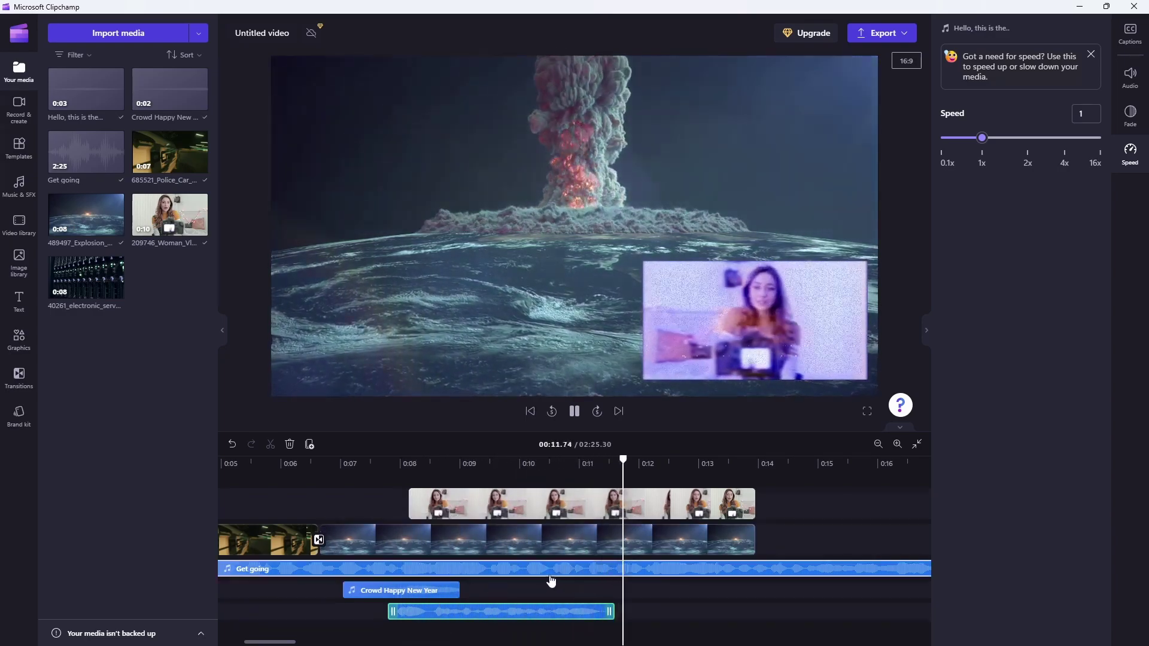
# Step: Lower the Get going music volume to 53%
pyautogui.press('space')
pyautogui.rightClick(487, 579)
pyautogui.click(1129, 77)
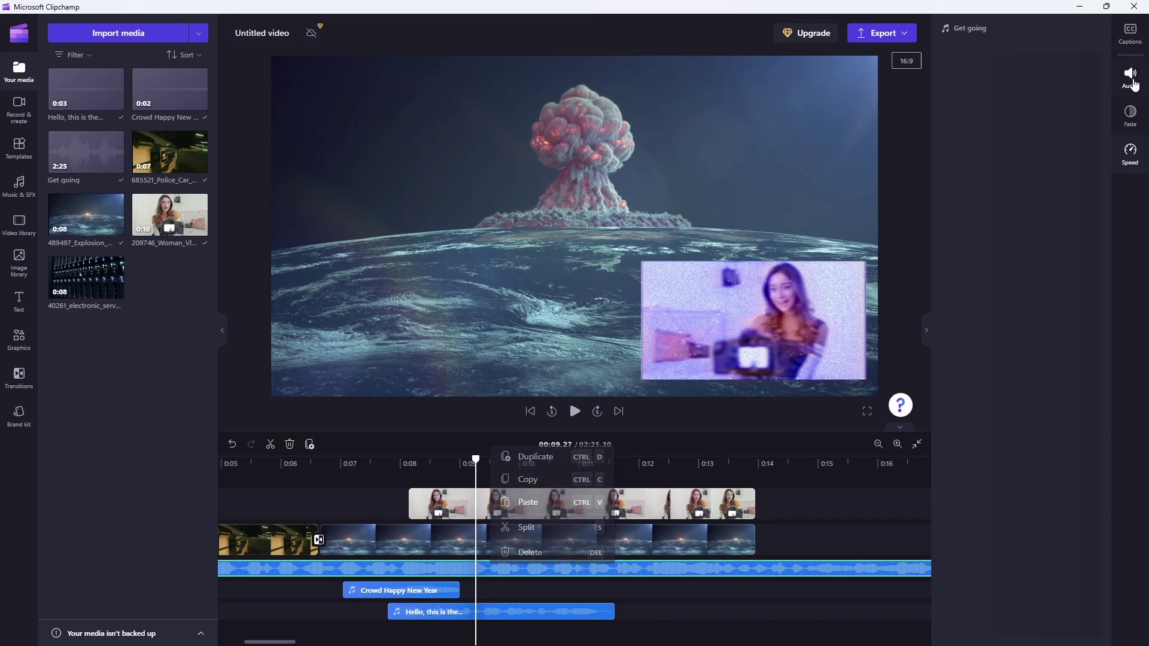
pyautogui.moveTo(1039, 124); pyautogui.dragTo(1005, 124)
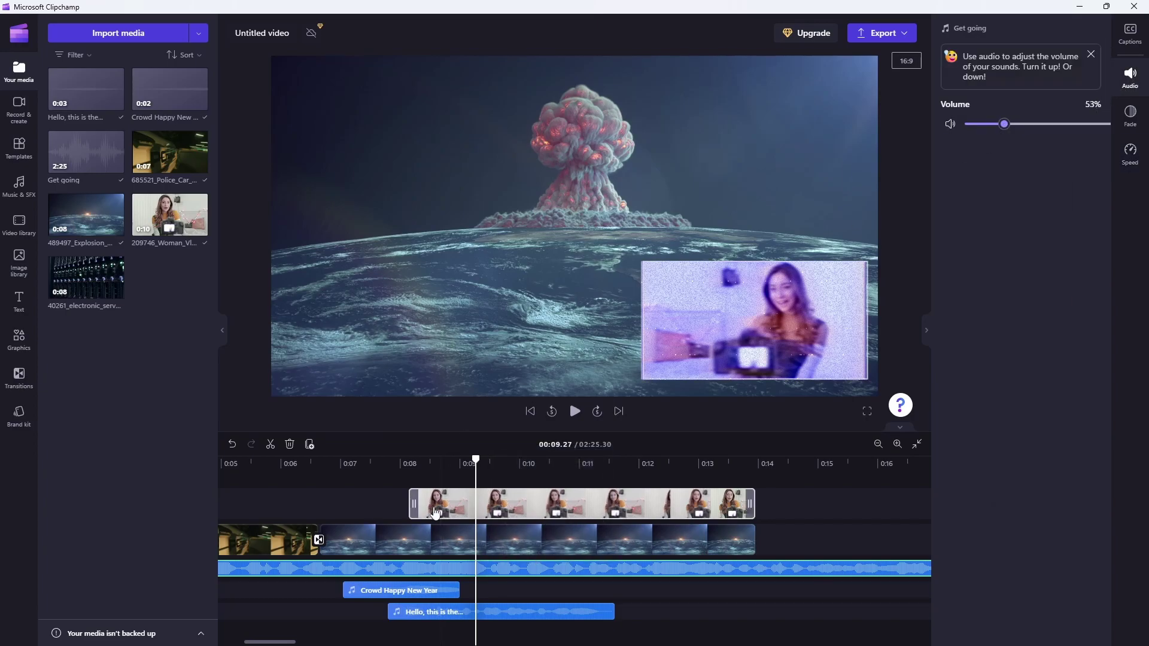
# Step: Lower the Crowd Happy New Year sound to 47% and preview the mix from about 6 seconds
pyautogui.click(411, 591)
pyautogui.moveTo(1039, 124); pyautogui.dragTo(999, 124)
pyautogui.moveTo(476, 460); pyautogui.dragTo(301, 473)
pyautogui.press('space')
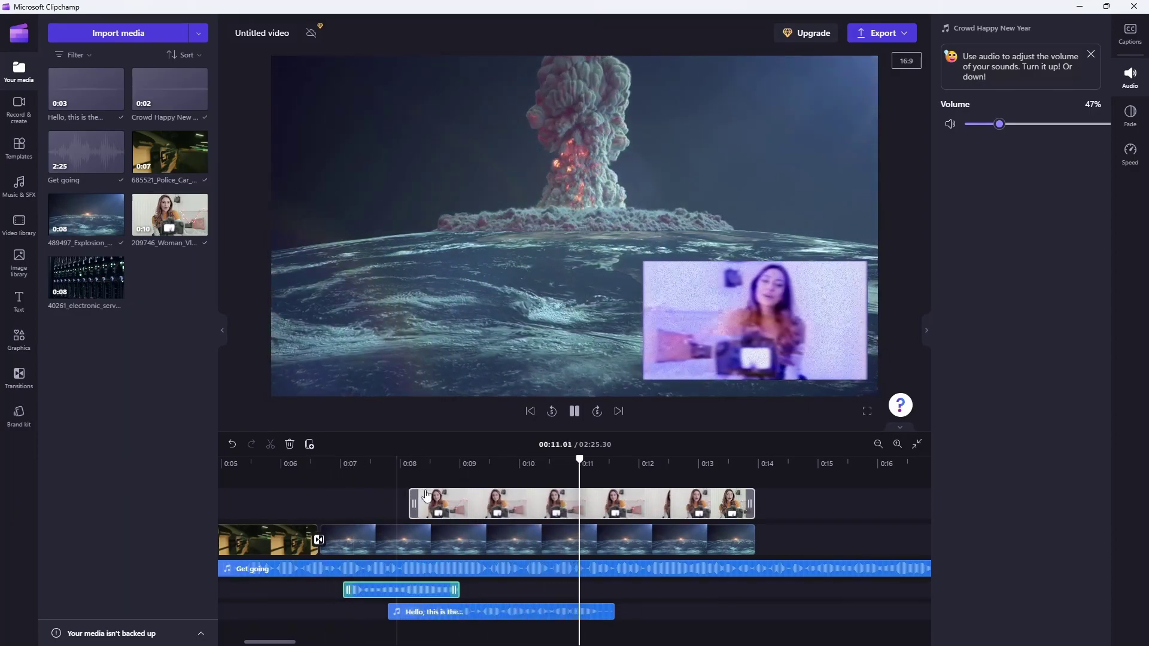
pyautogui.press('space')
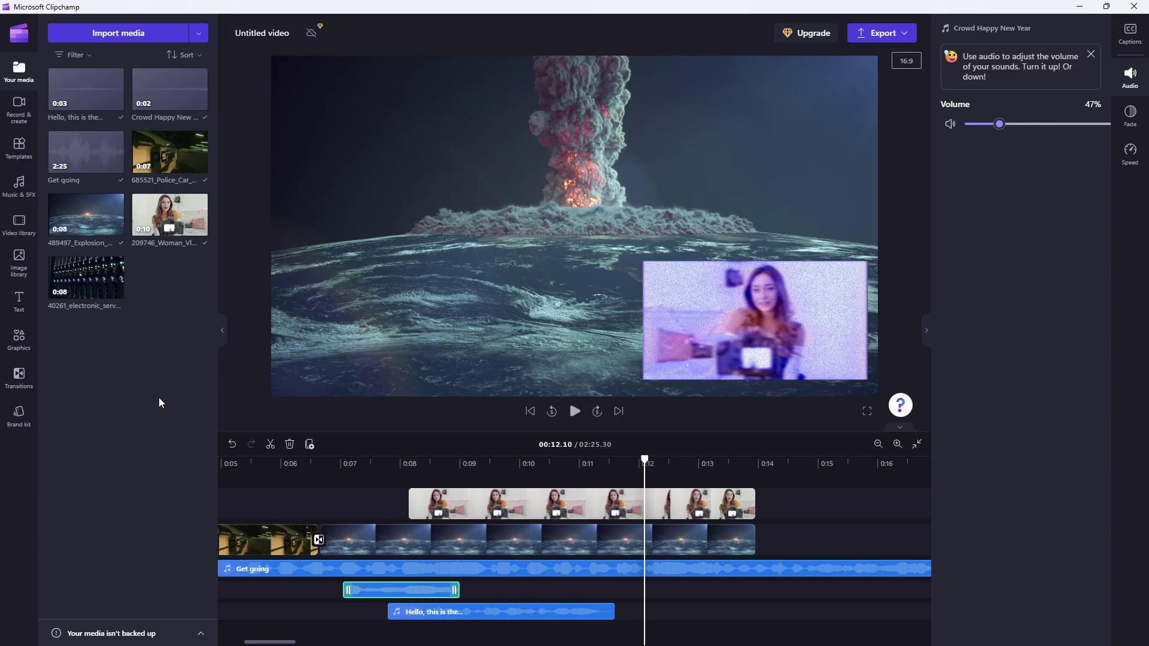
# Step: Browse the Text title styles, then show the Graphics library of stickers, backgrounds, frames and overlays
pyautogui.click(18, 300)
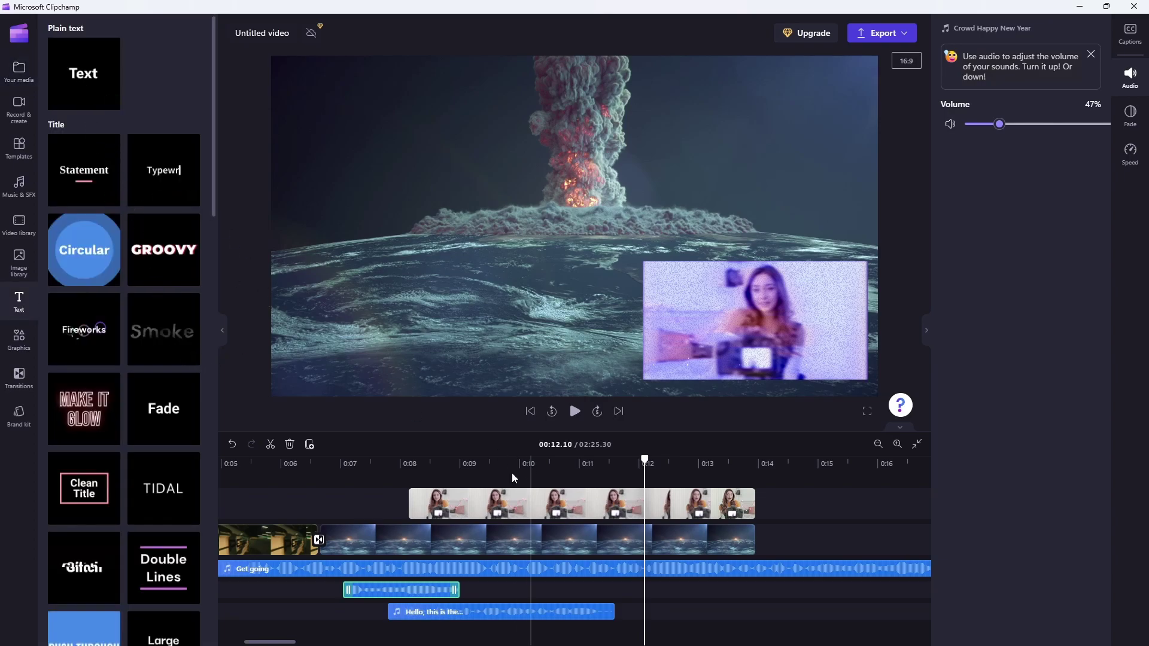
pyautogui.click(18, 340)
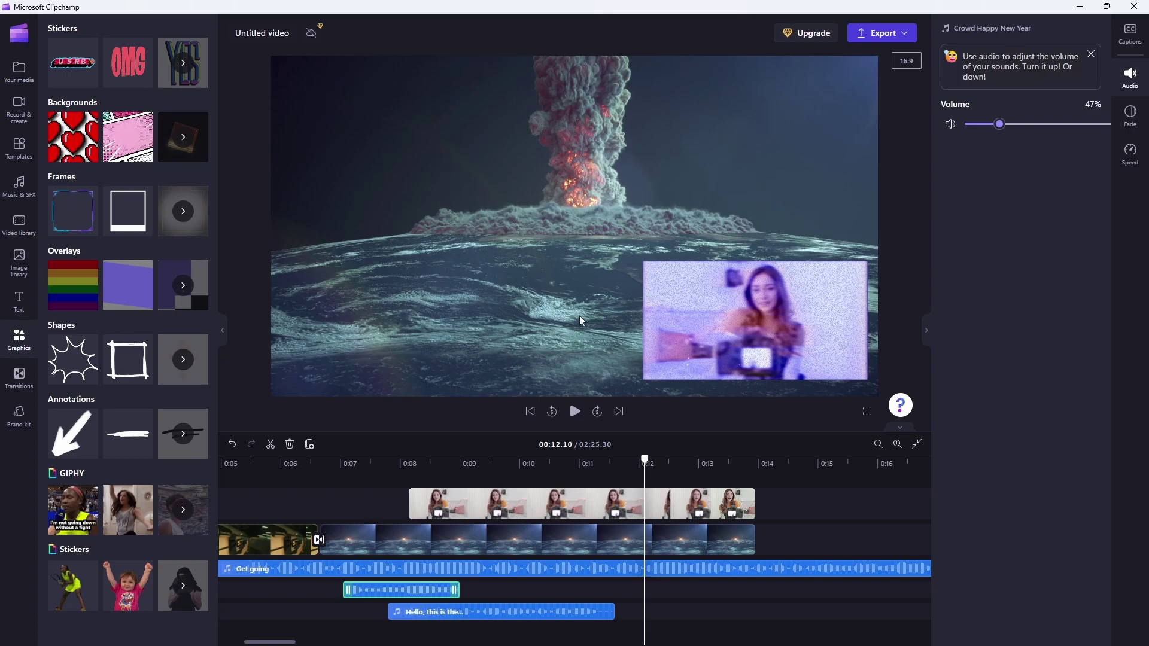
# Step: Export the Untitled video at 1080p quality
pyautogui.click(907, 38)
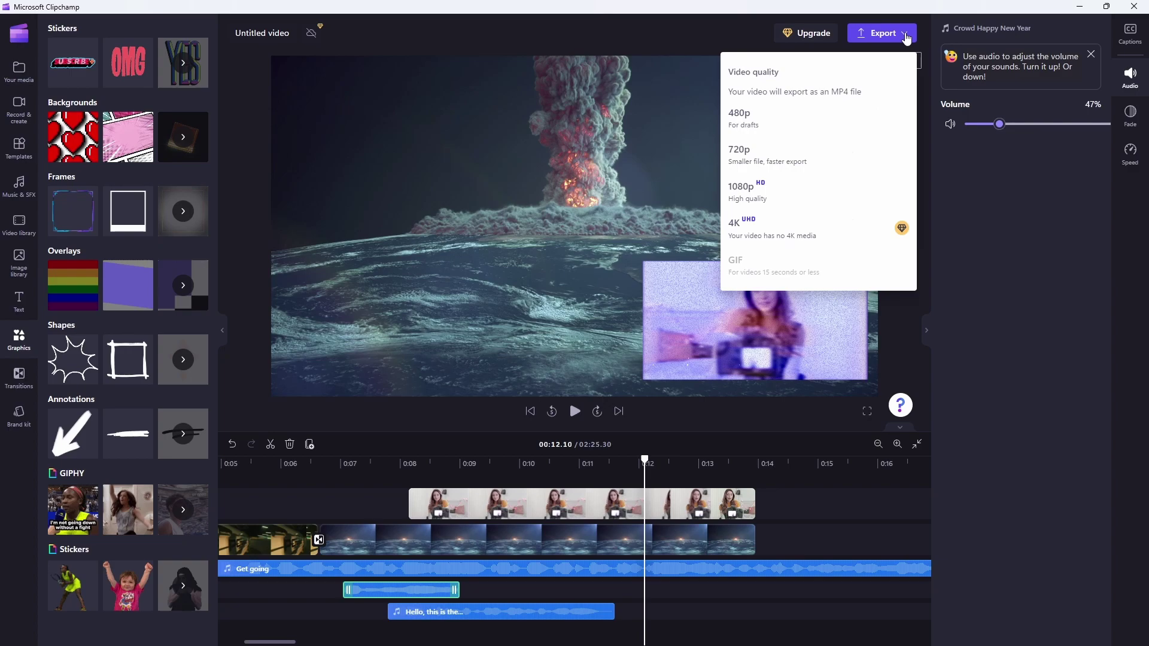
pyautogui.click(766, 200)
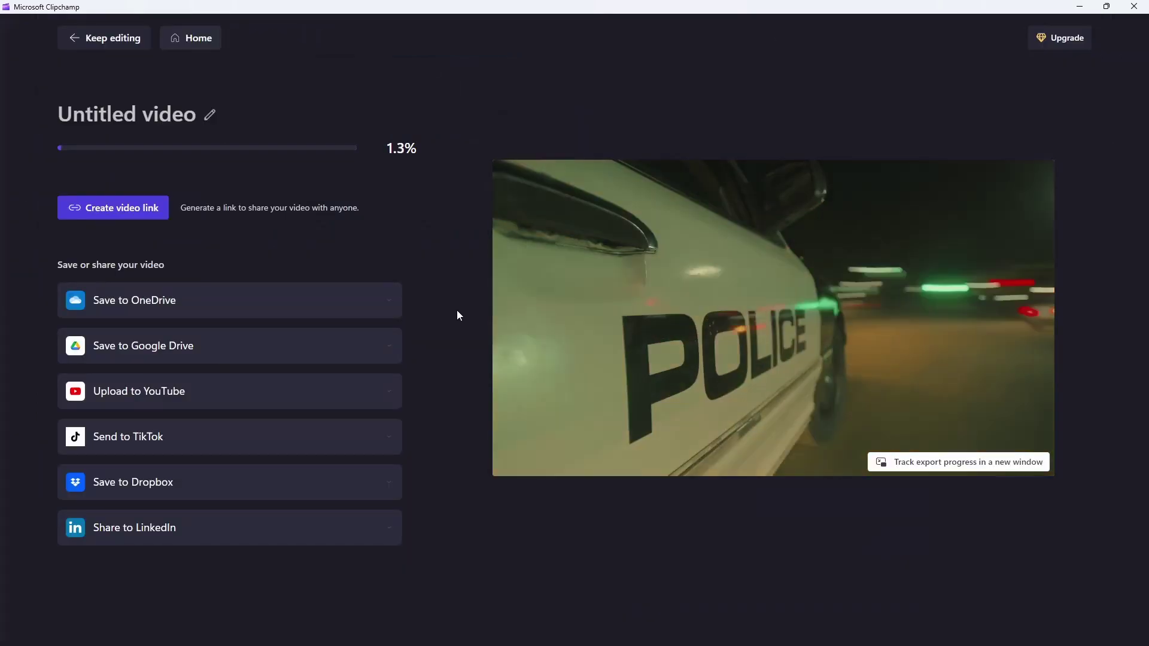